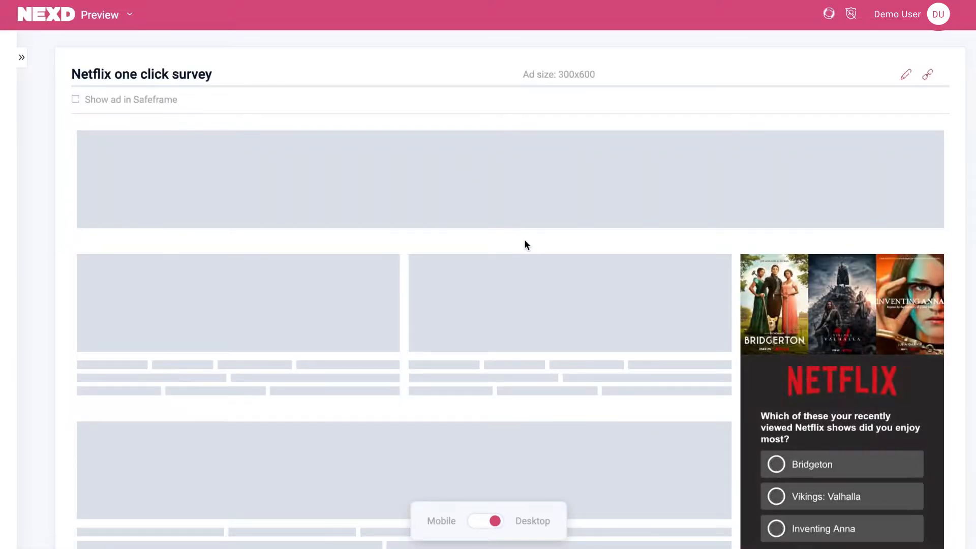
Try out the Netflix one click survey ad by choosing Bridgeton and submitting the answer
scroll(544, 261, "down", 2)
scroll(561, 277, "down", 1)
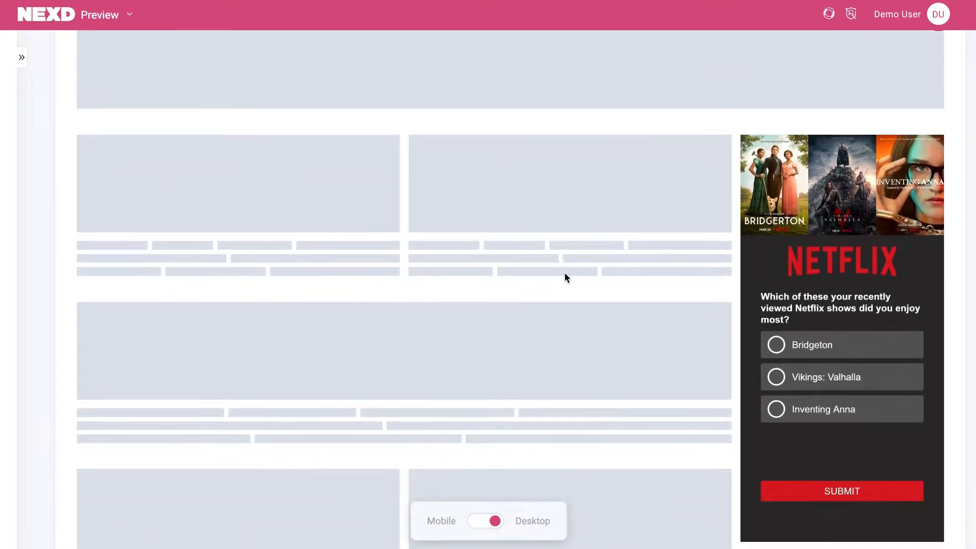
left_click(813, 346)
left_click(873, 497)
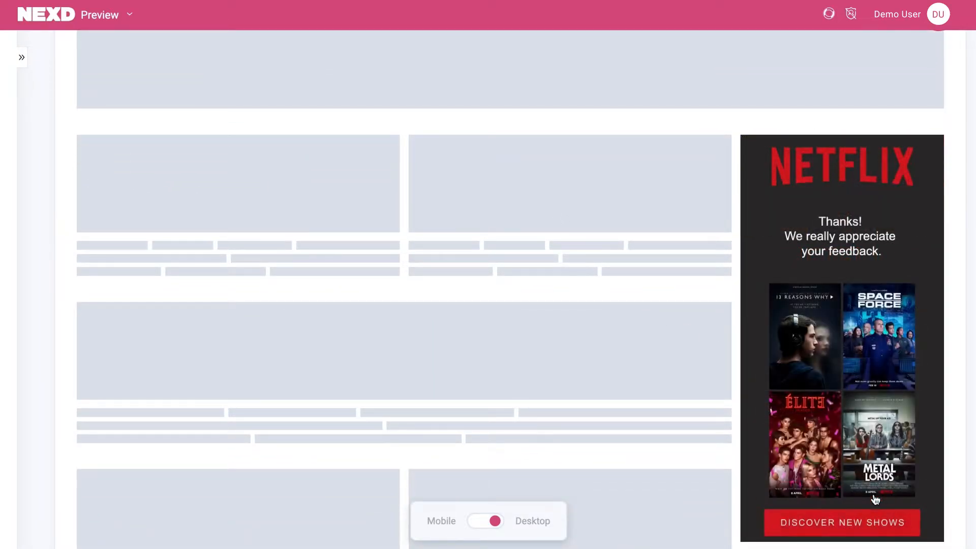
Open the Starbucks quiz demo and play it through, answering Seattle first and Moby Dick last, and submit it
left_click(21, 58)
left_click(90, 222)
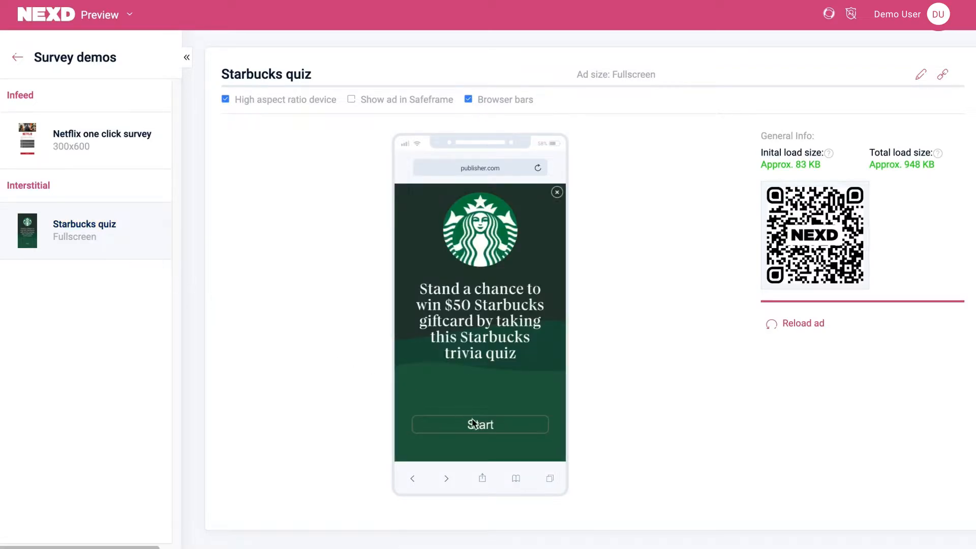
left_click(478, 425)
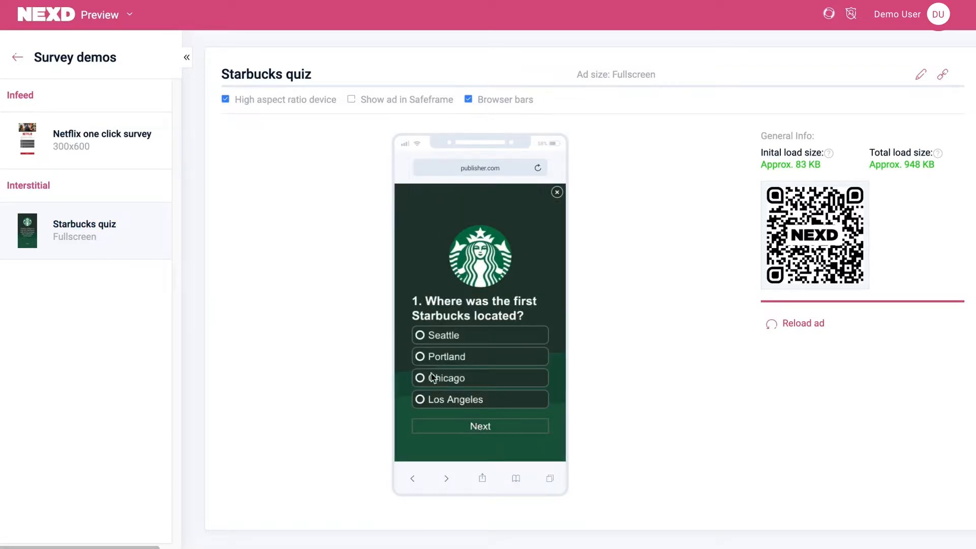
left_click(421, 338)
left_click(488, 429)
left_click(460, 383)
left_click(489, 426)
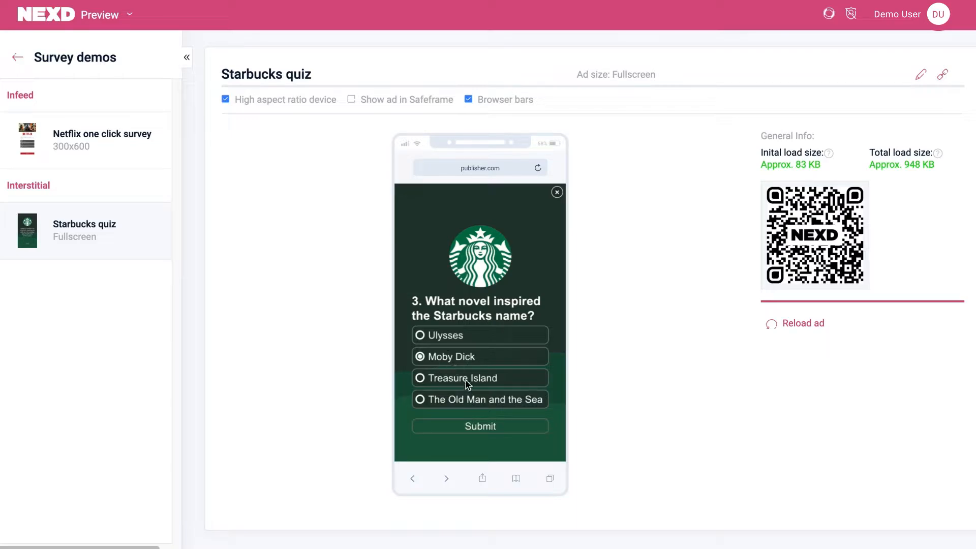
left_click(491, 427)
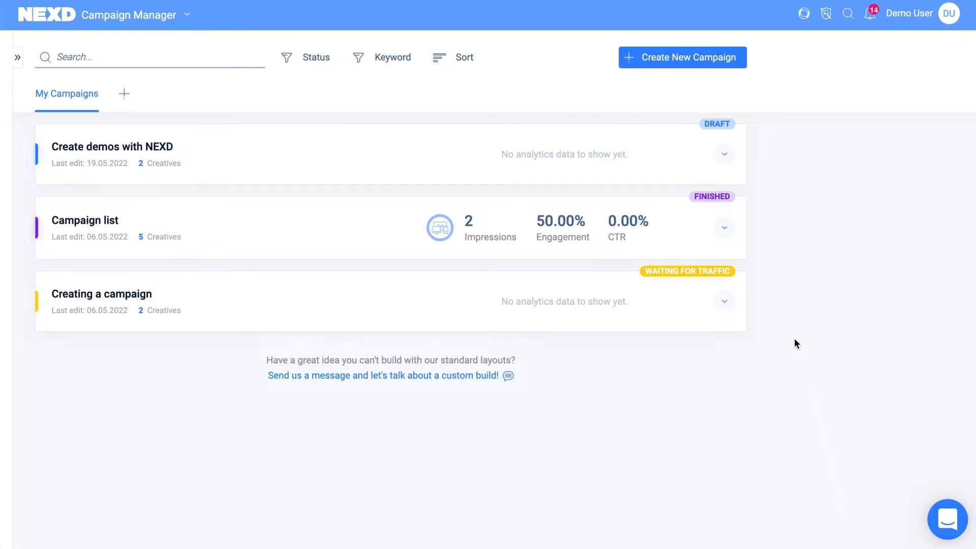
Create a new campaign named "Survey" and open it for adding creatives
left_click(700, 66)
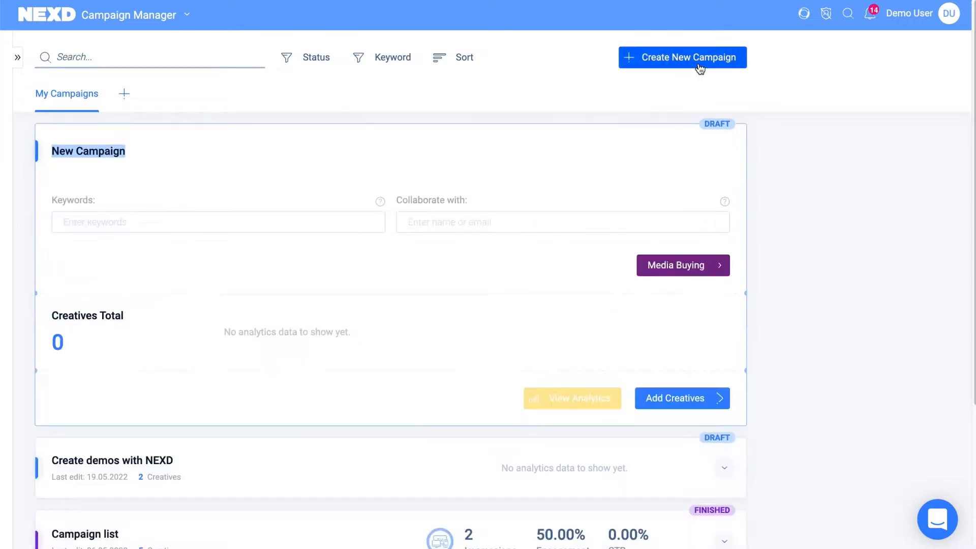
type("Survey")
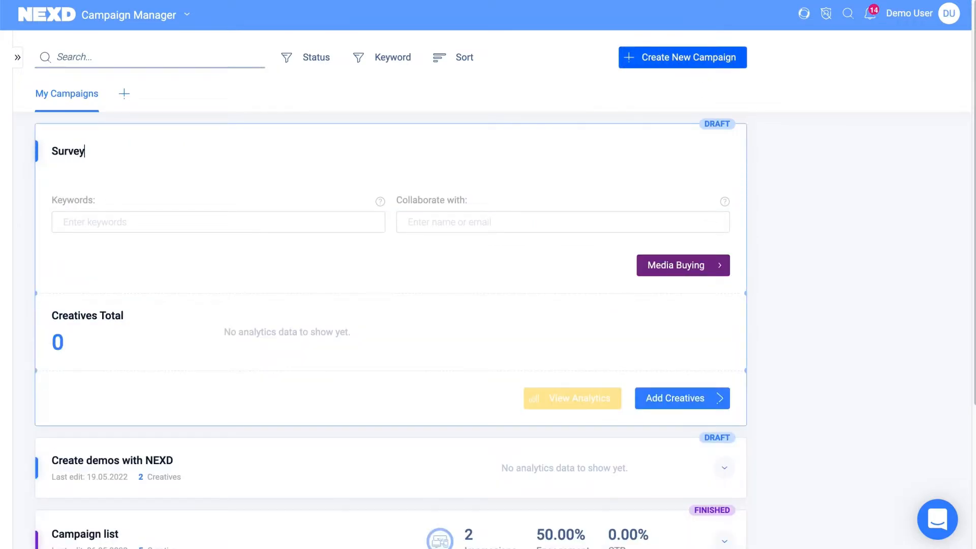
left_click(705, 410)
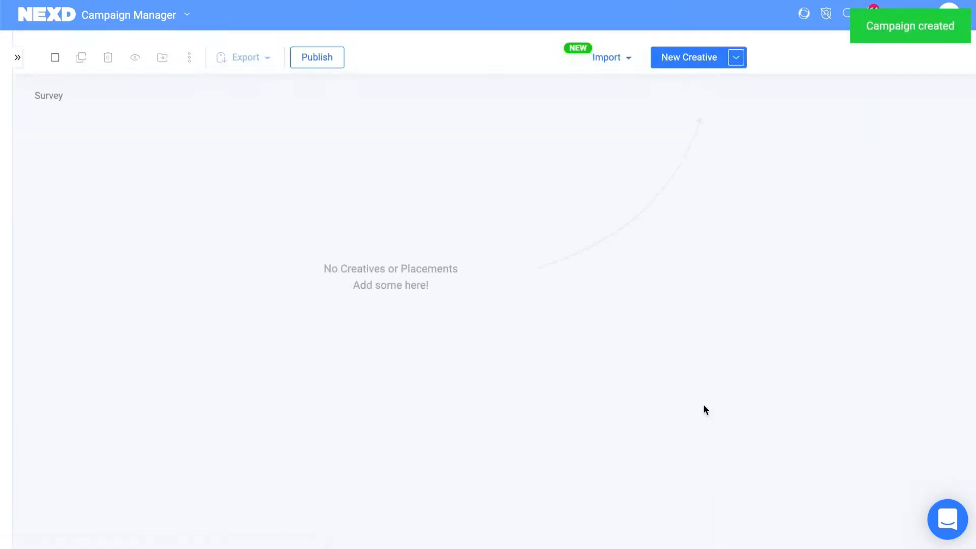
Add a new creative named "Nexd survey" and set its type to Interstitial
left_click(682, 57)
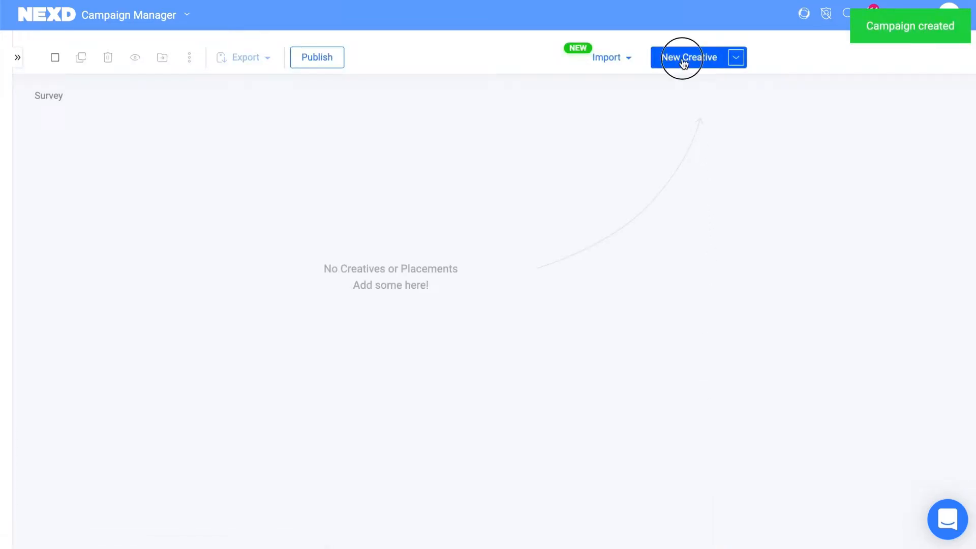
type("Nexd ")
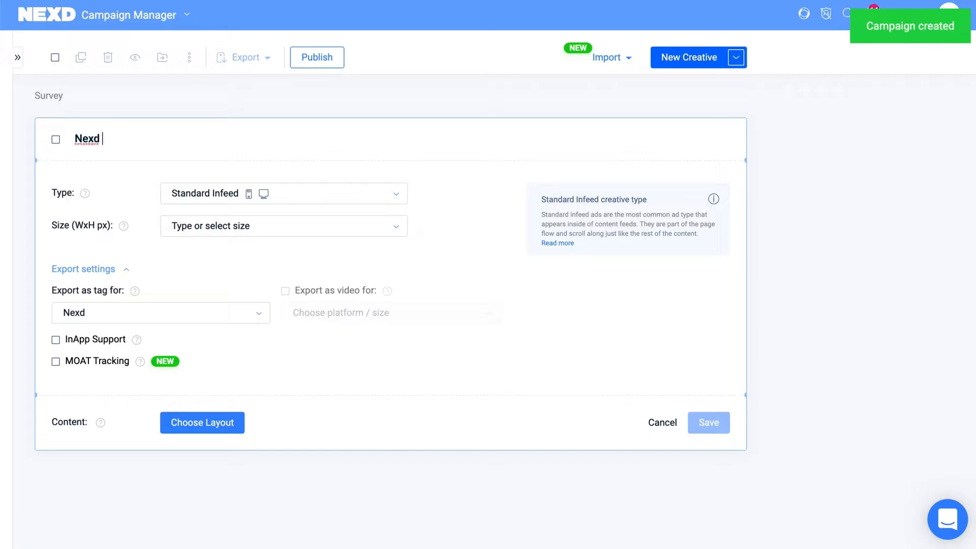
type("survey")
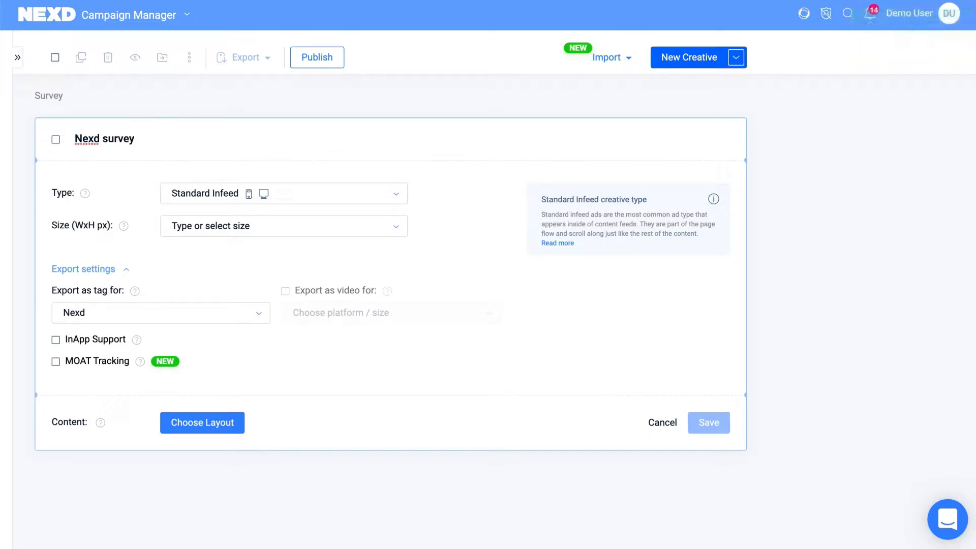
left_click(393, 192)
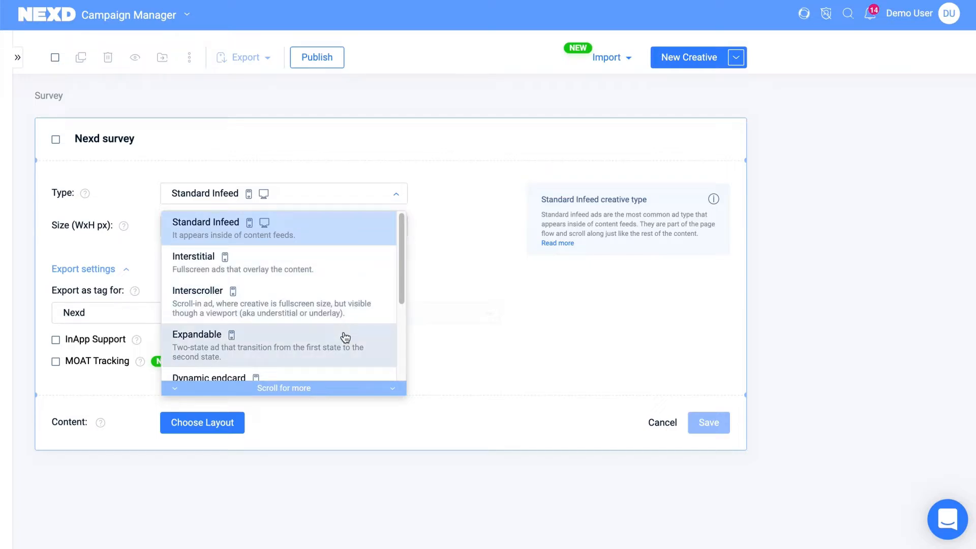
left_click(325, 272)
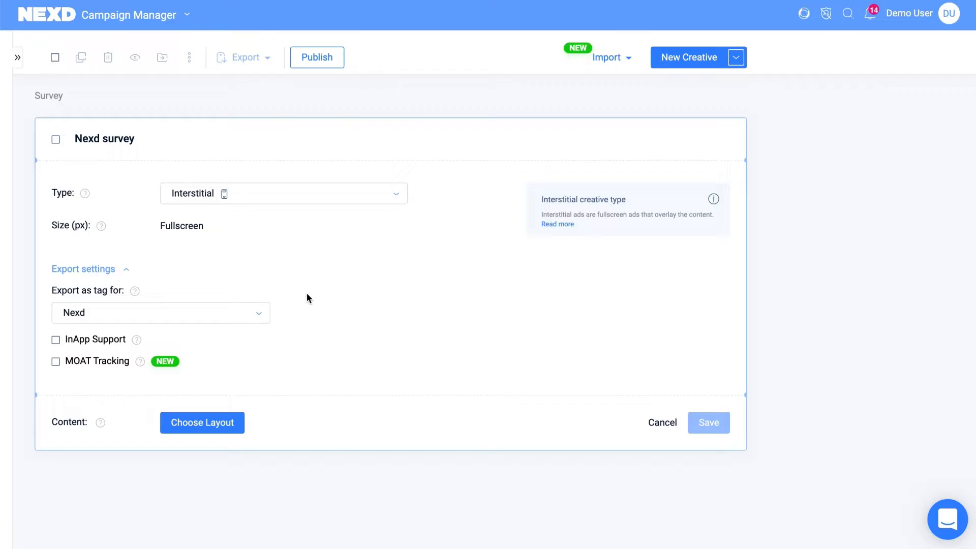
Find the Survey layout in the template library and use it for the creative
left_click(228, 421)
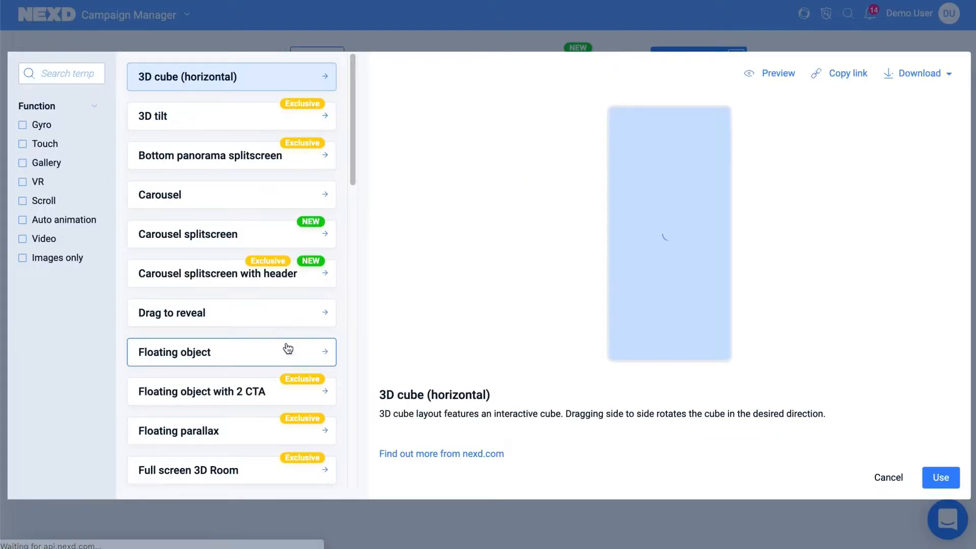
left_click_drag(351, 176, 327, 388)
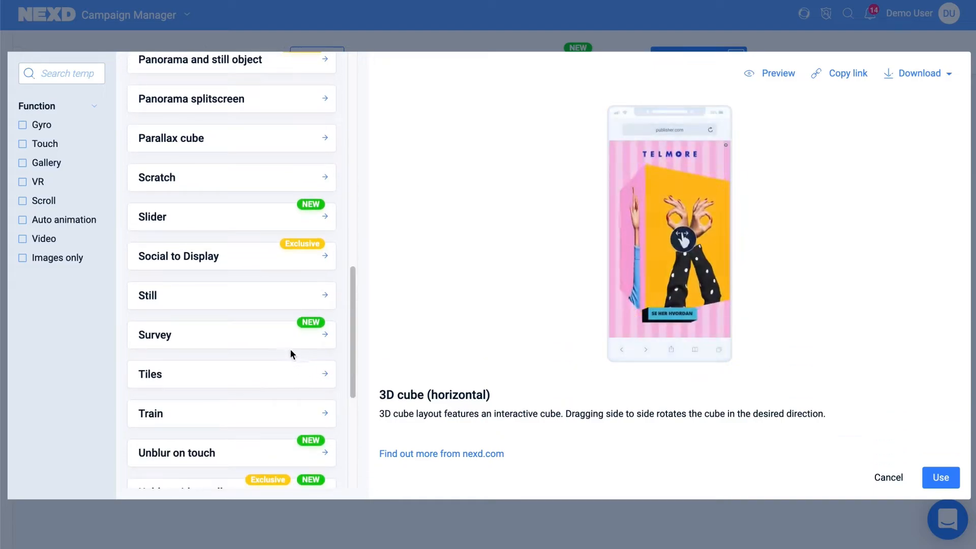
left_click(285, 337)
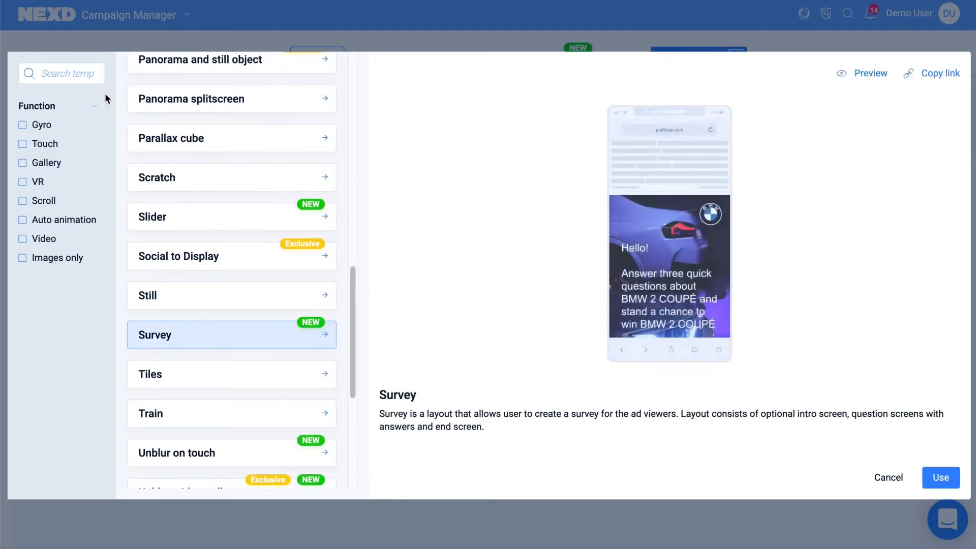
left_click(88, 78)
type("survey")
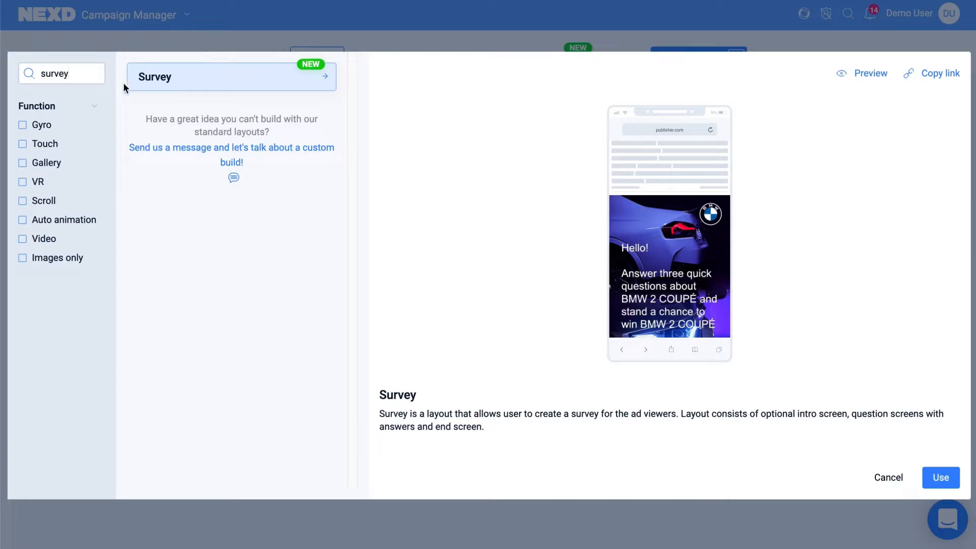
left_click(147, 82)
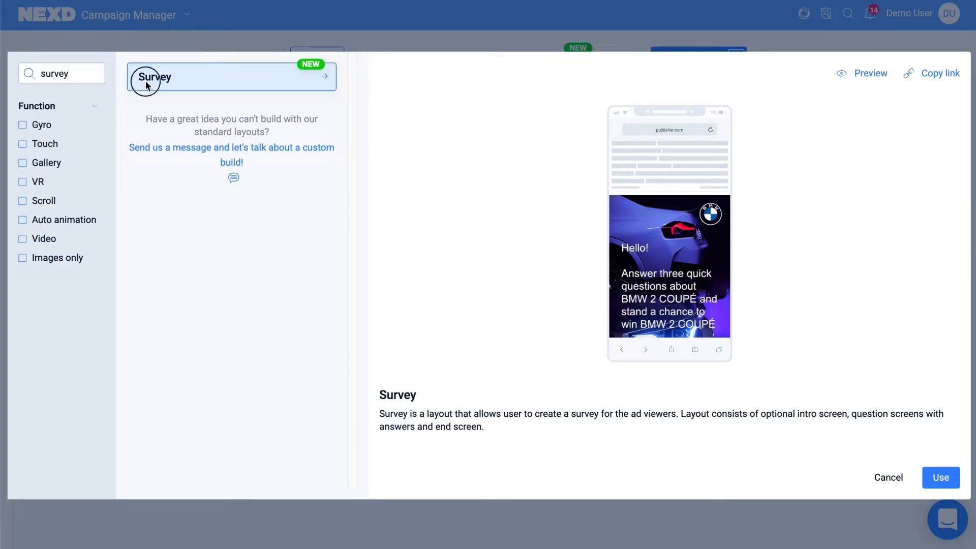
left_click(940, 478)
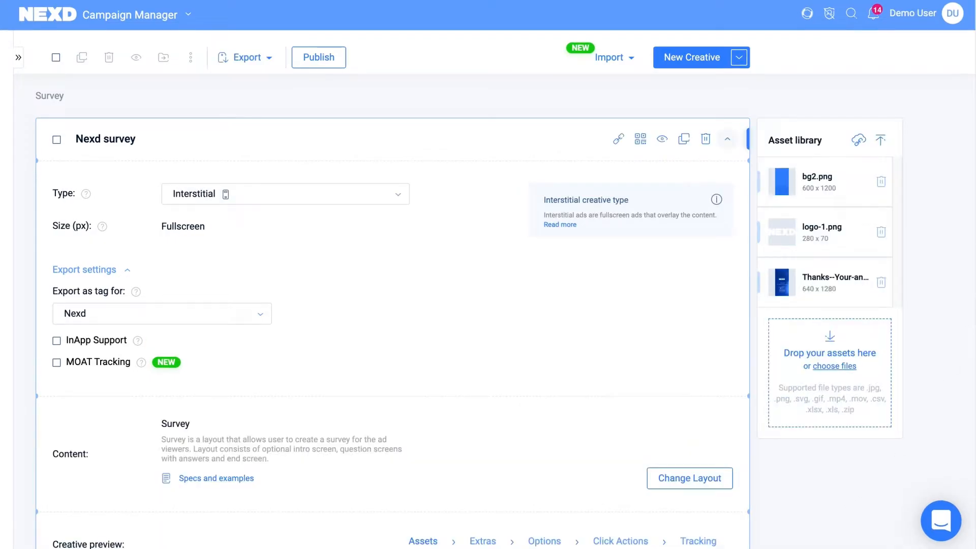
Set bg2.png as the survey's global background, scaled to fill the full height of the frame, and save the crop
left_click_drag(973, 196, 973, 371)
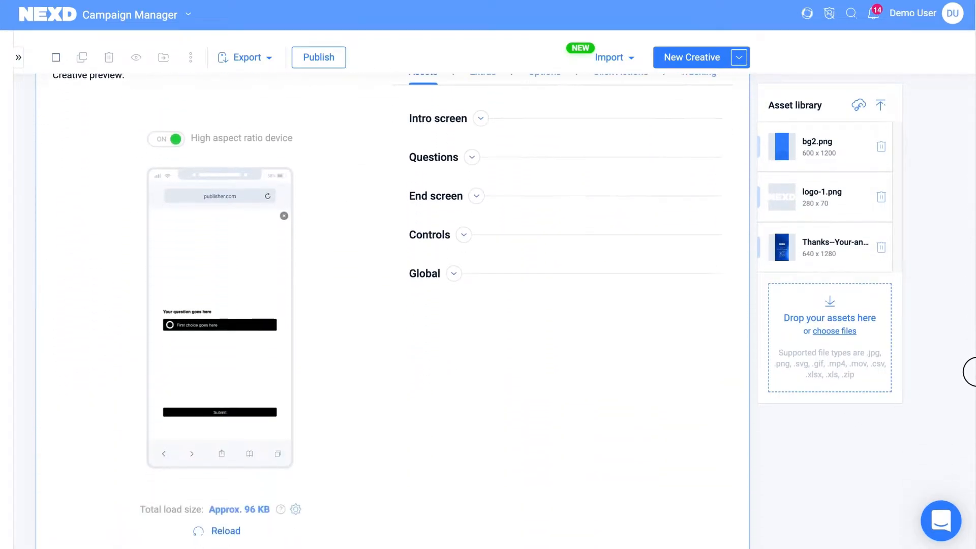
left_click(454, 274)
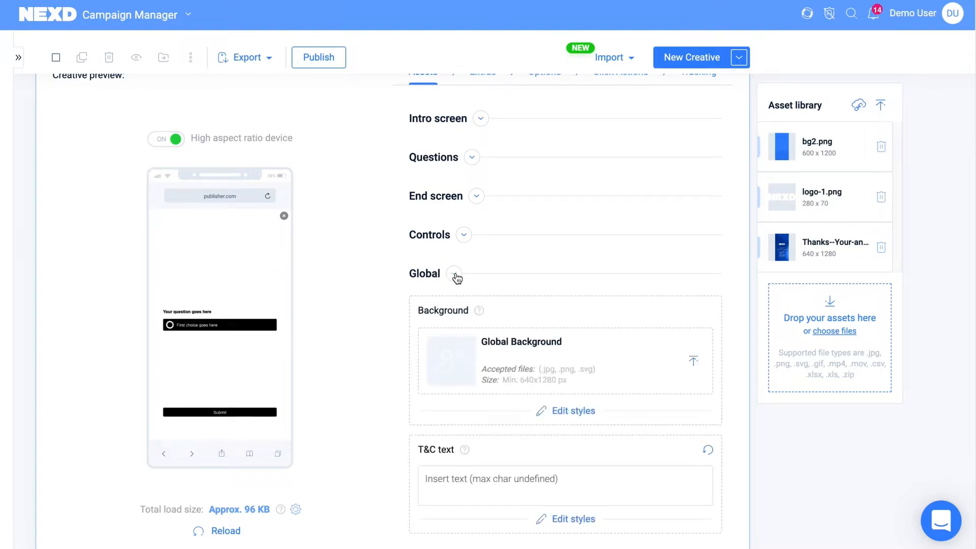
left_click(565, 414)
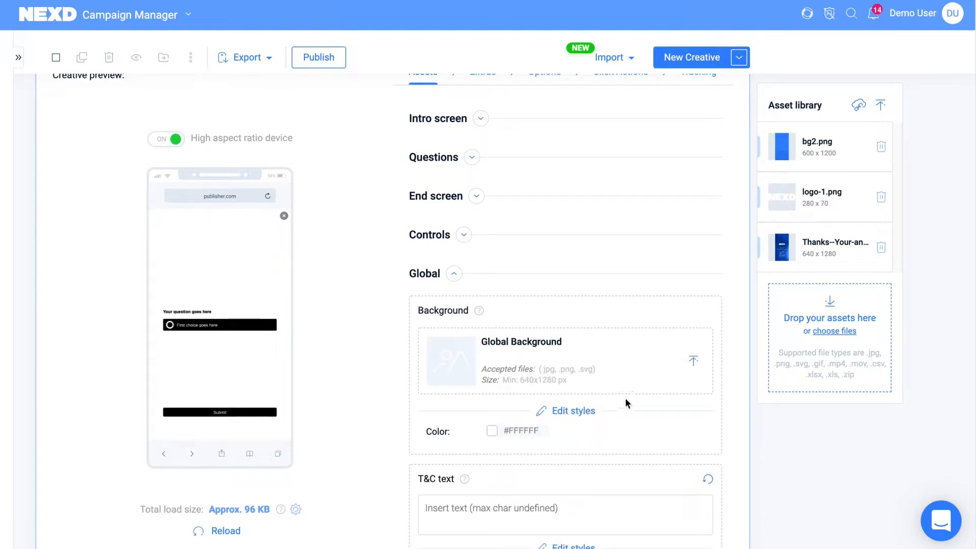
left_click_drag(802, 149, 578, 360)
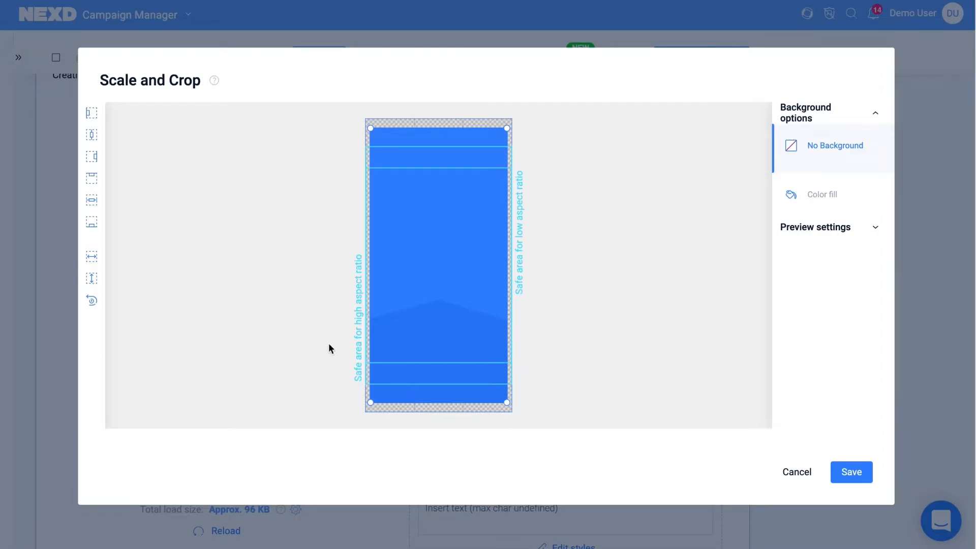
left_click(91, 278)
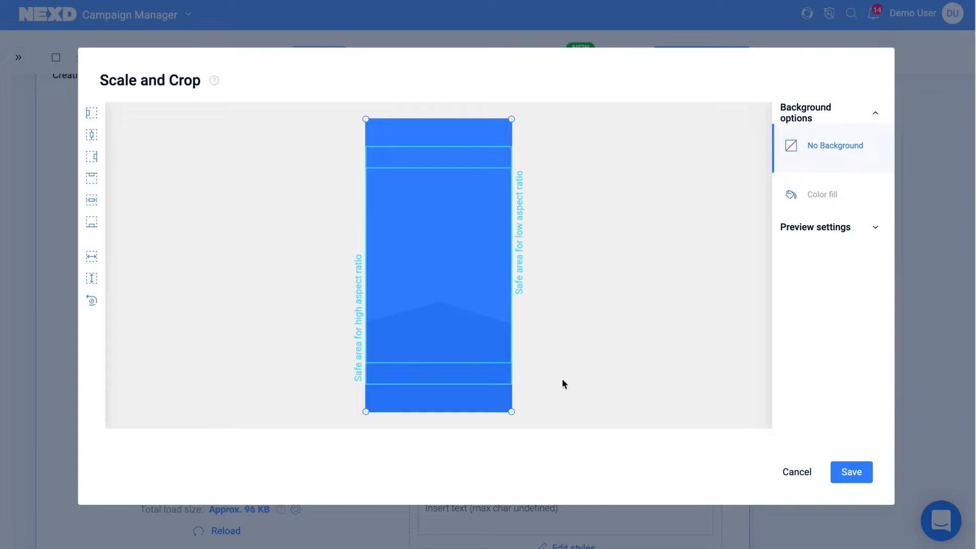
left_click(844, 471)
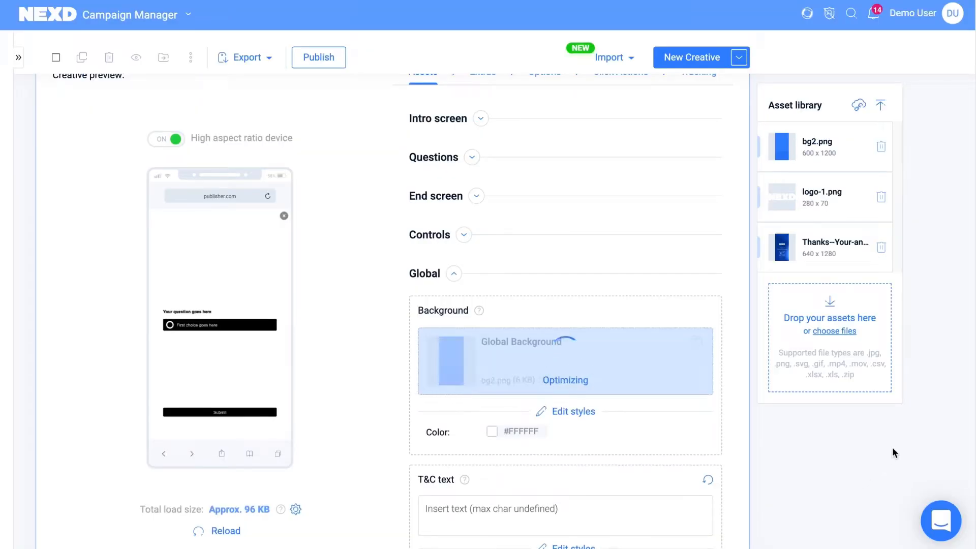
Enter "T&C" as the global T&C text
scroll(968, 366, "down", 3)
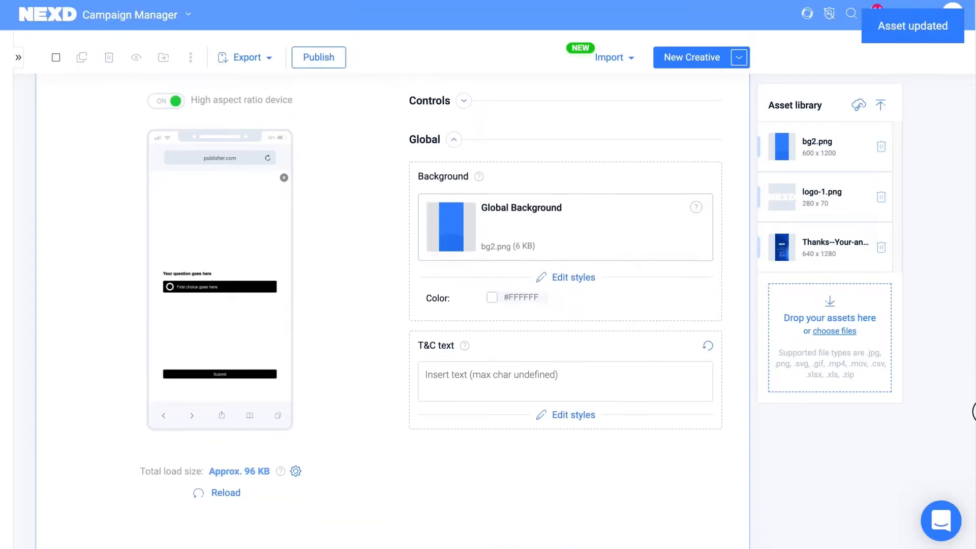
left_click(664, 383)
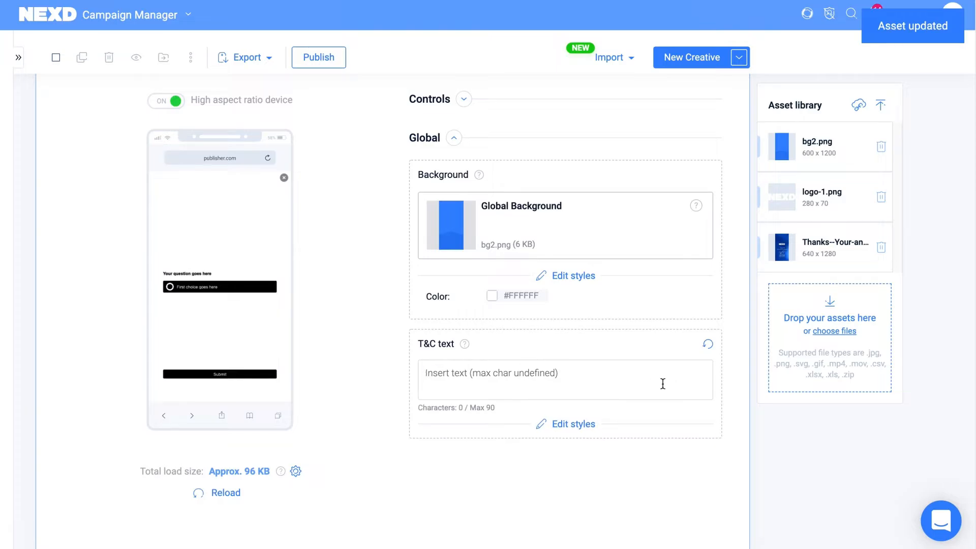
type("T&C")
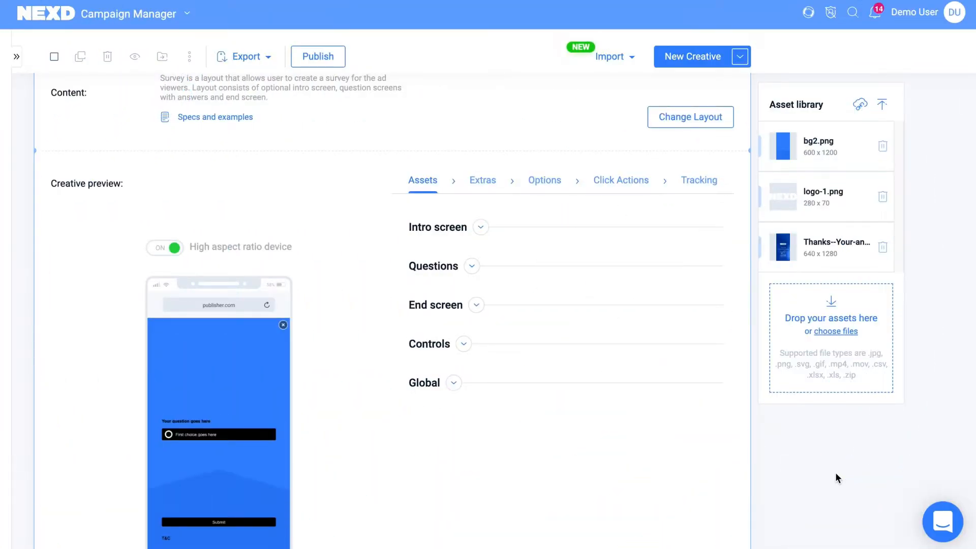
Set the asset-specific click action of the T&C text to the link "T&C_landinpage_URL.com"
left_click(632, 184)
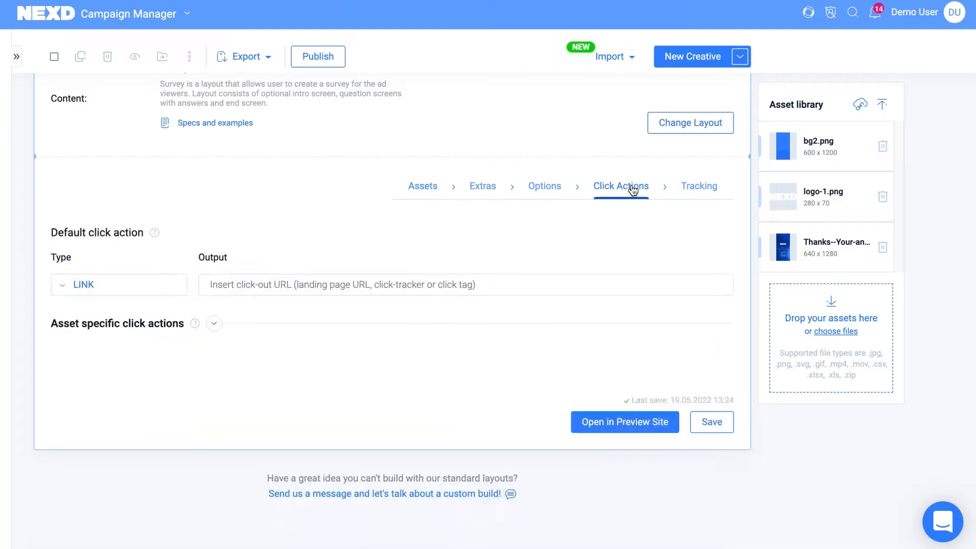
left_click(215, 323)
left_click(381, 390)
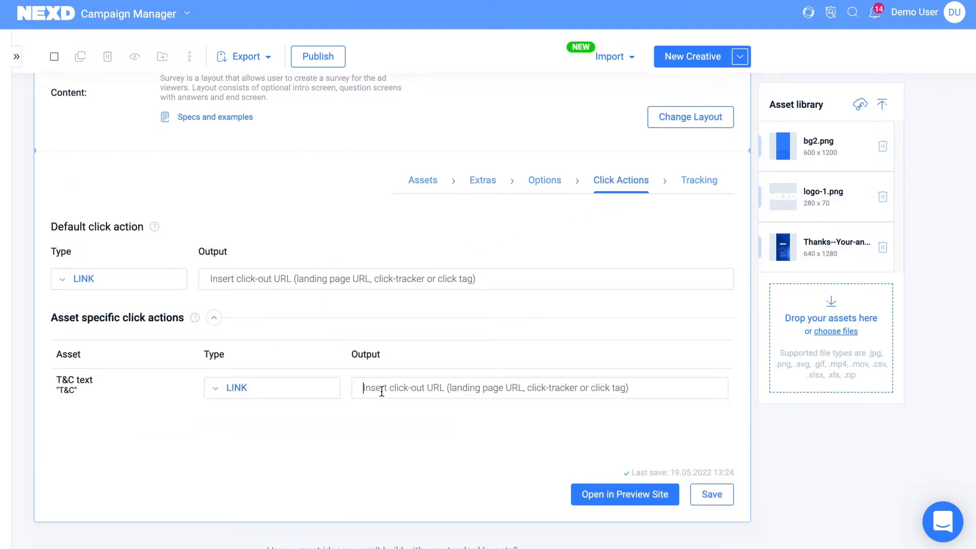
type("T&C_landinpage_URL.com")
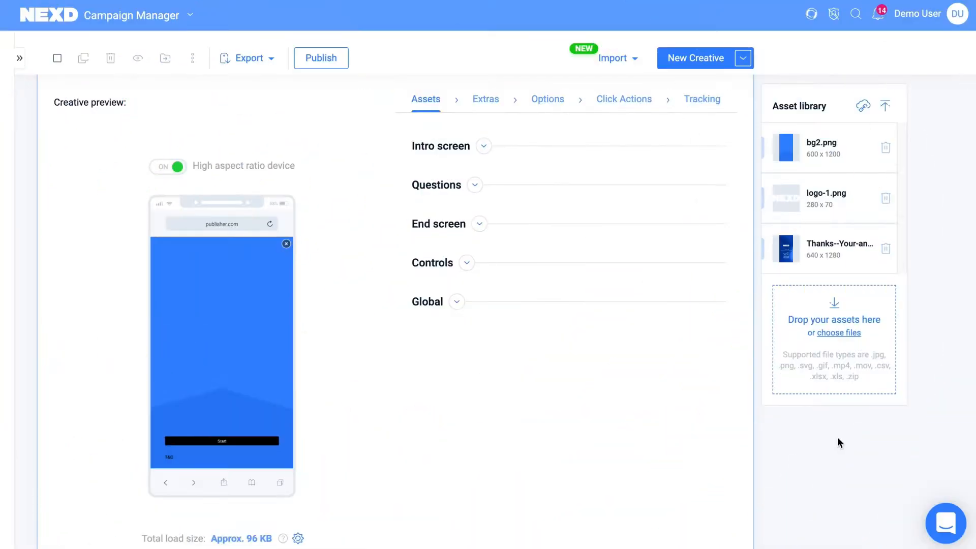
Add logo-1.png as the intro screen overlay, move it down into the safe area and save the placement
left_click(483, 147)
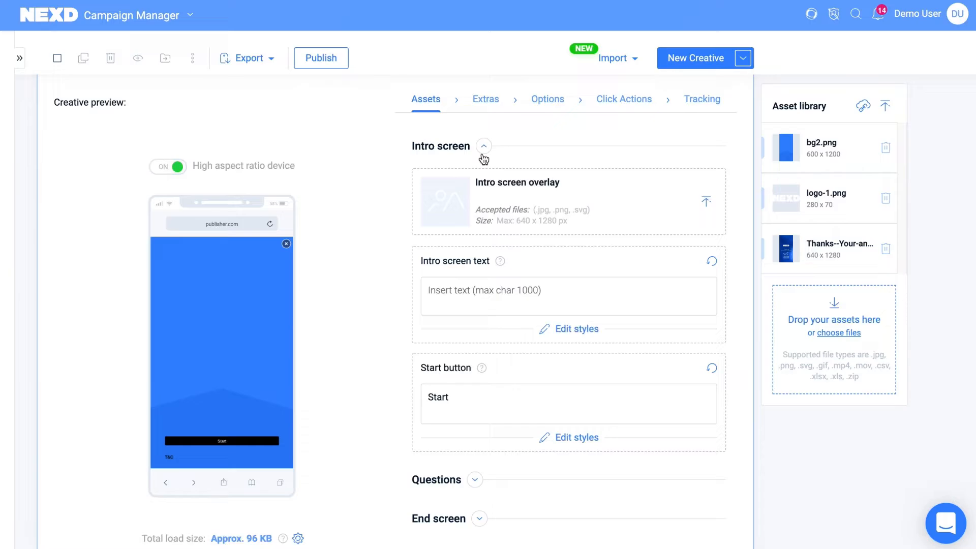
left_click_drag(781, 200, 583, 205)
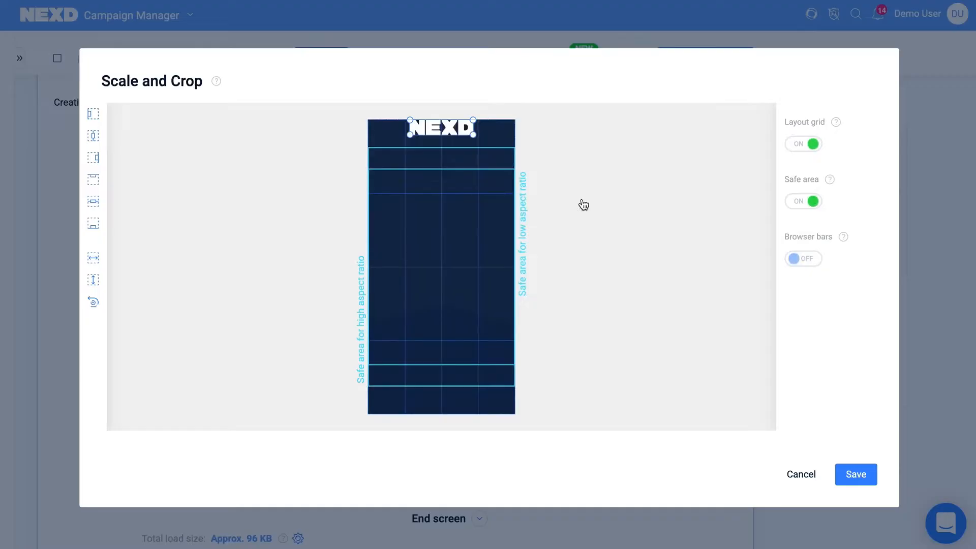
left_click_drag(454, 127, 454, 193)
left_click(859, 467)
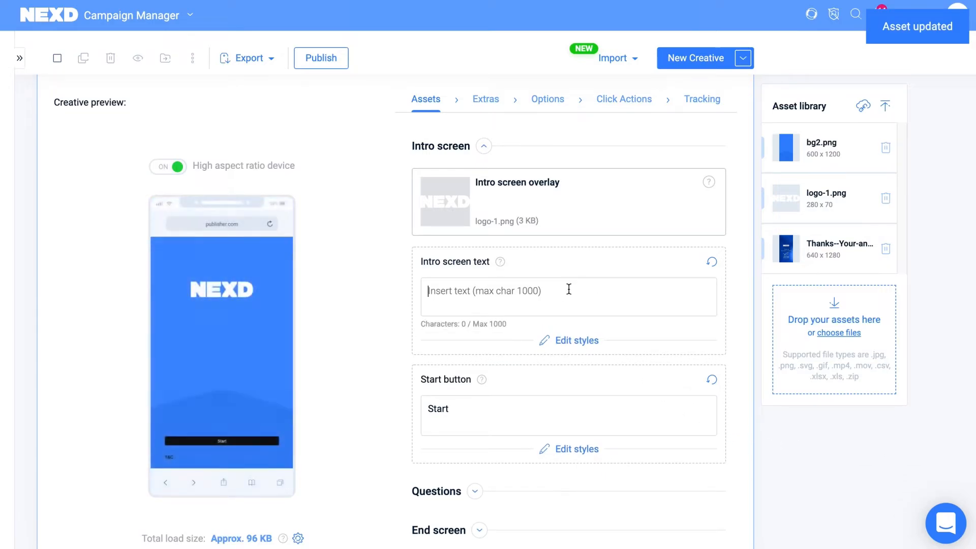
Enter the intro screen text "Hey! ❤ Please spare us 20 seconds and answer to one easy question" and set its size to 33 px
type("Hey! ❤ Please spare us 20 seconds and answer to one easy question")
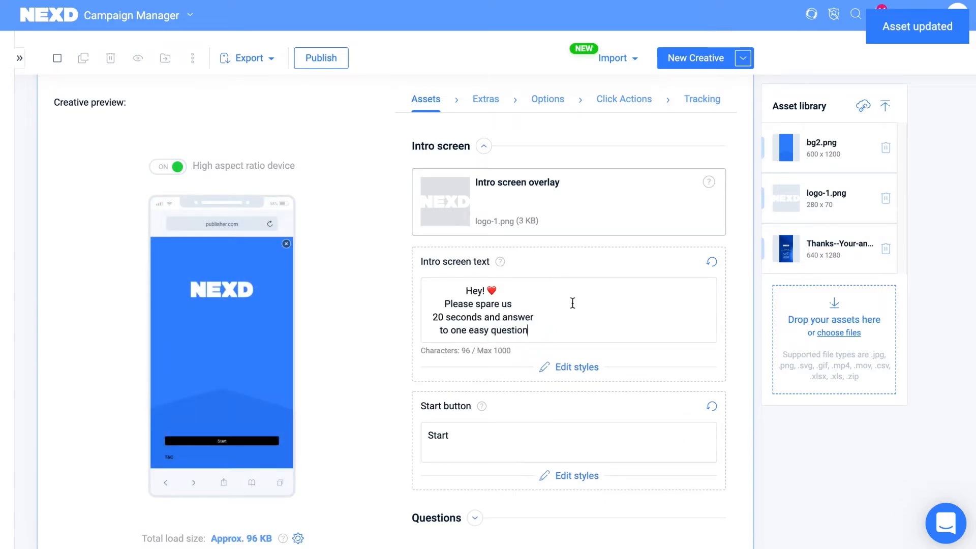
left_click(577, 365)
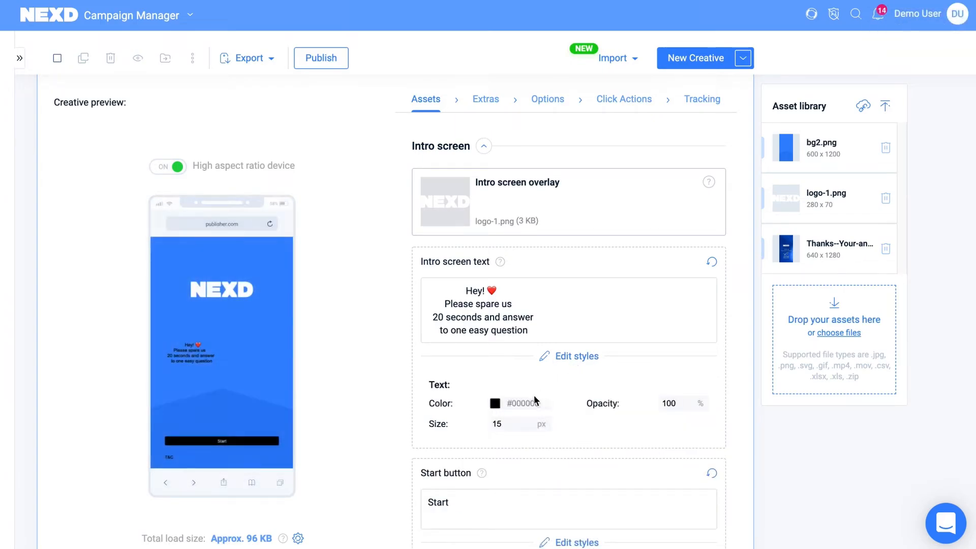
left_click(508, 421)
type("33")
left_click(583, 428)
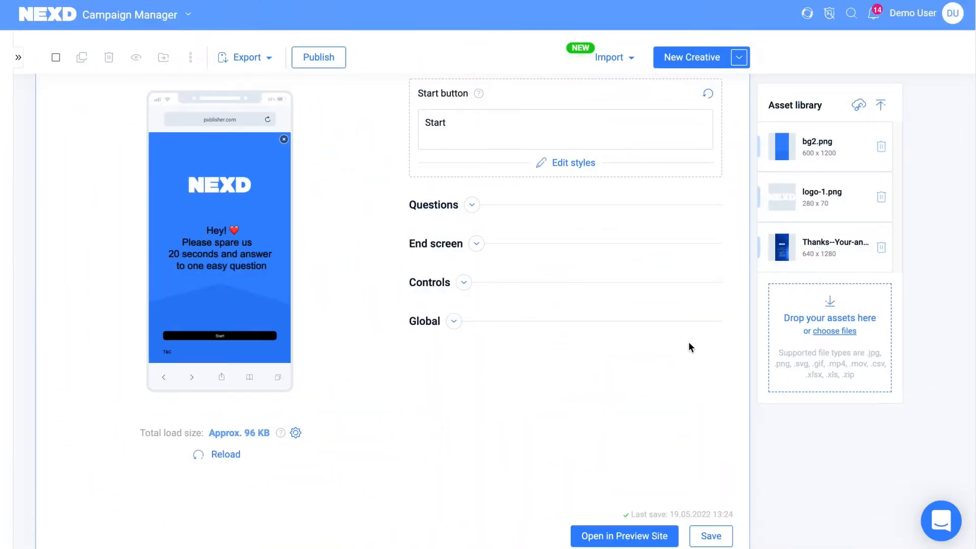
Set the Start button's text size to 31 px and its corner radius to 20 px
left_click(574, 164)
double_click(483, 203)
type("31")
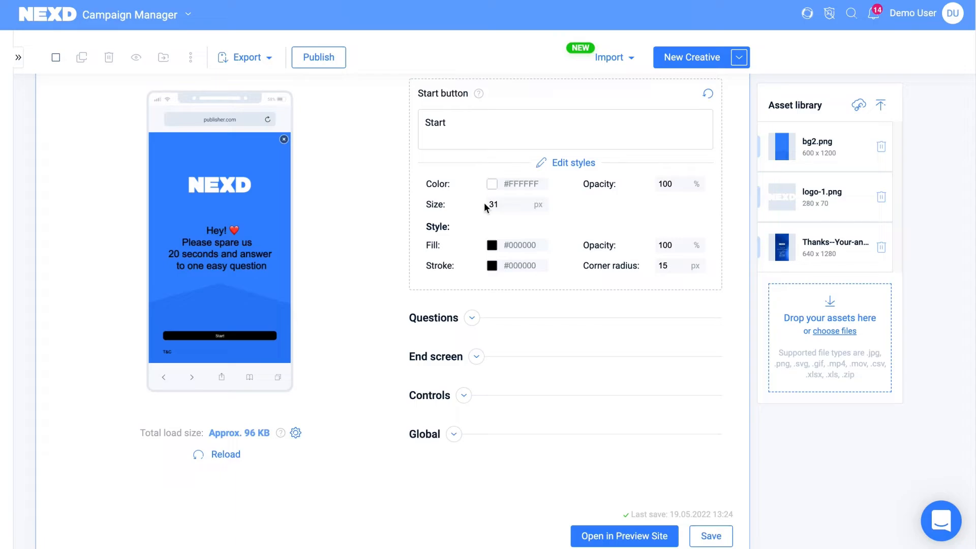
double_click(657, 264)
type("20")
Set both the fill and stroke colours of the Start button to #FF8CB9
left_click(492, 245)
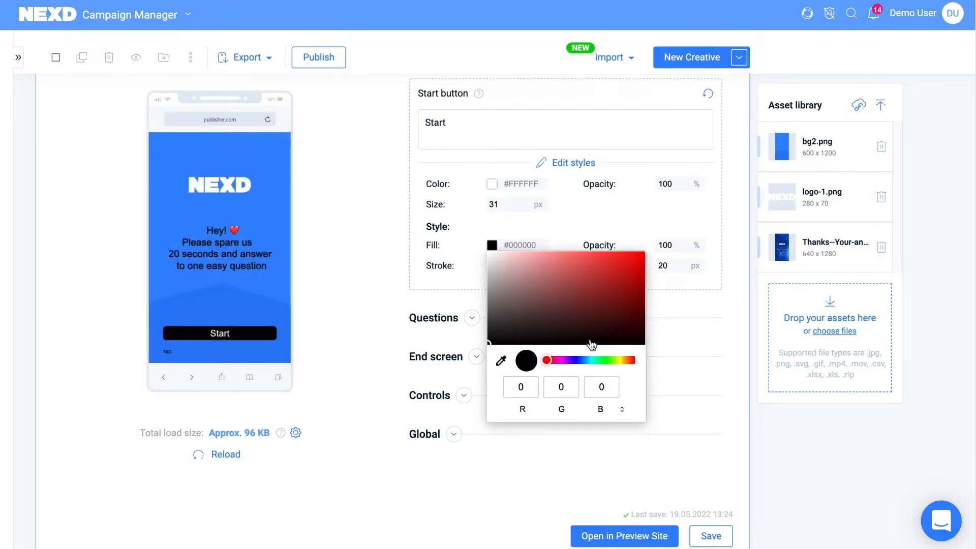
left_click(512, 247)
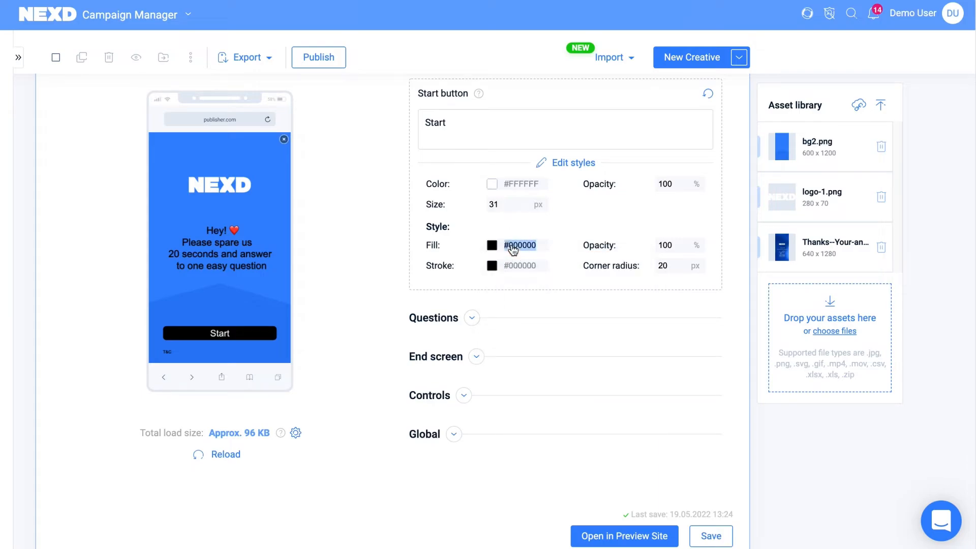
type("#FF8CB9")
left_click_drag(541, 267, 496, 269)
type("#FF8CB9")
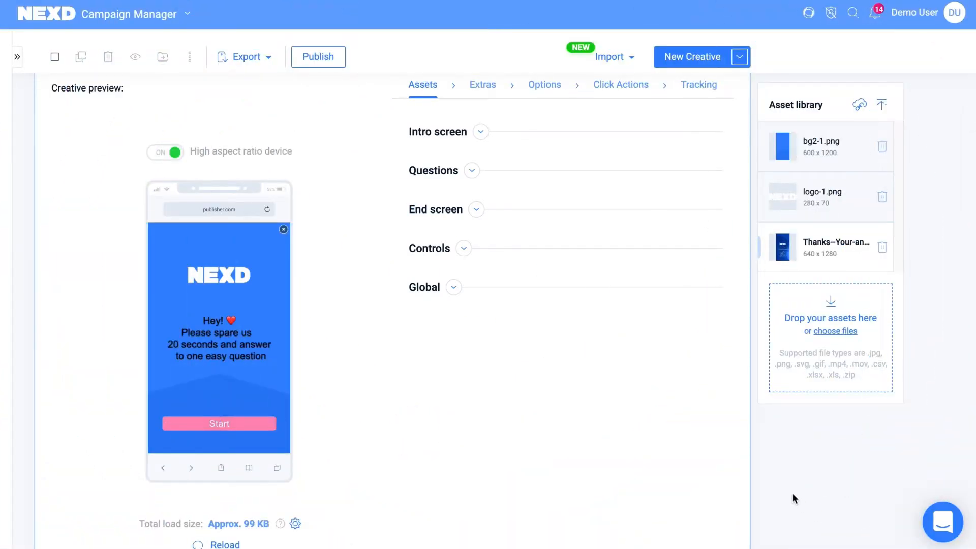
Enter "How familiar are you with the brand NEXD?" as the first question and choose Single selection as its question type
left_click(472, 171)
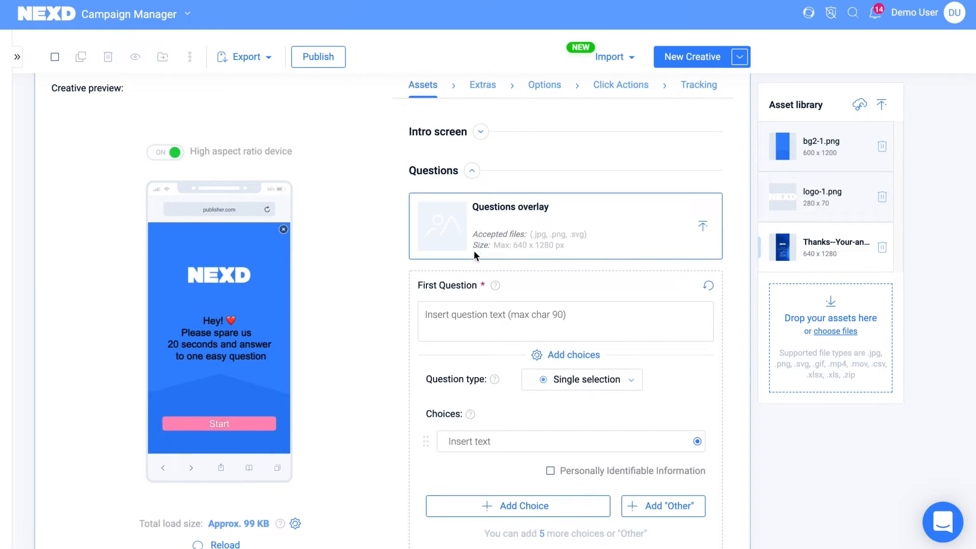
left_click(466, 308)
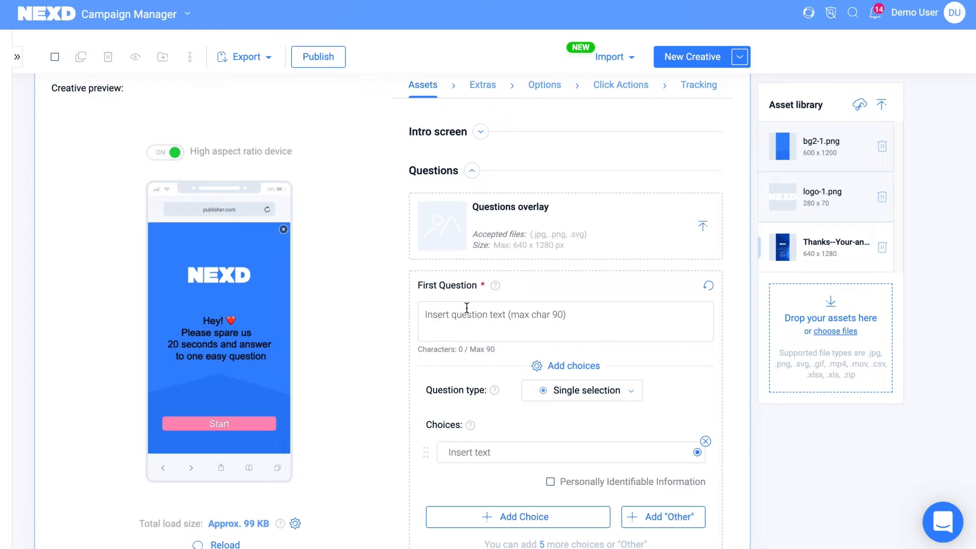
type("How familiar are you with the brand NEXD?")
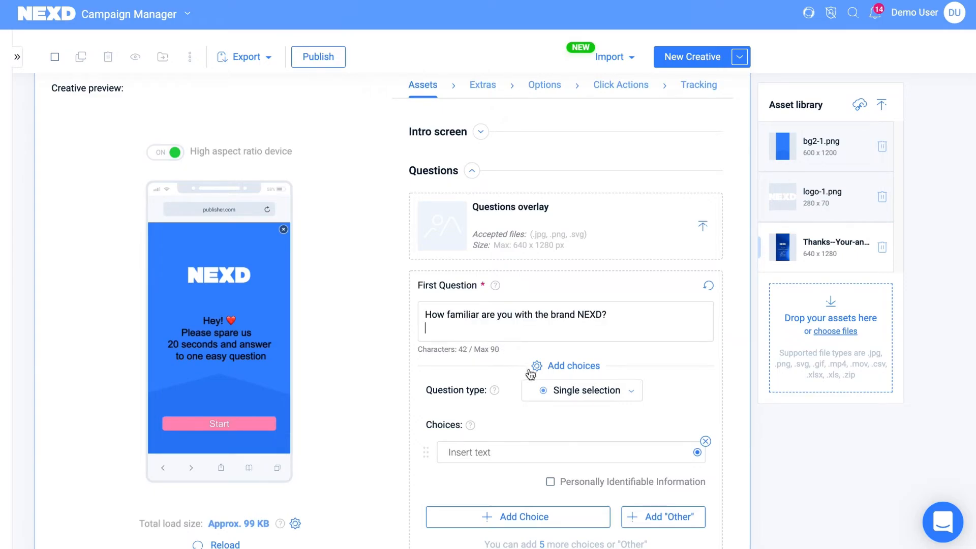
left_click(562, 396)
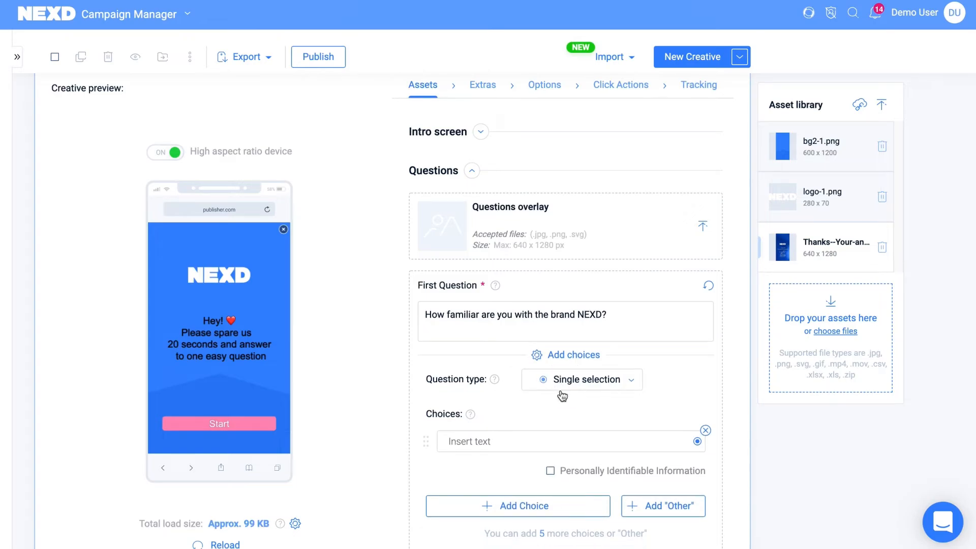
left_click(564, 390)
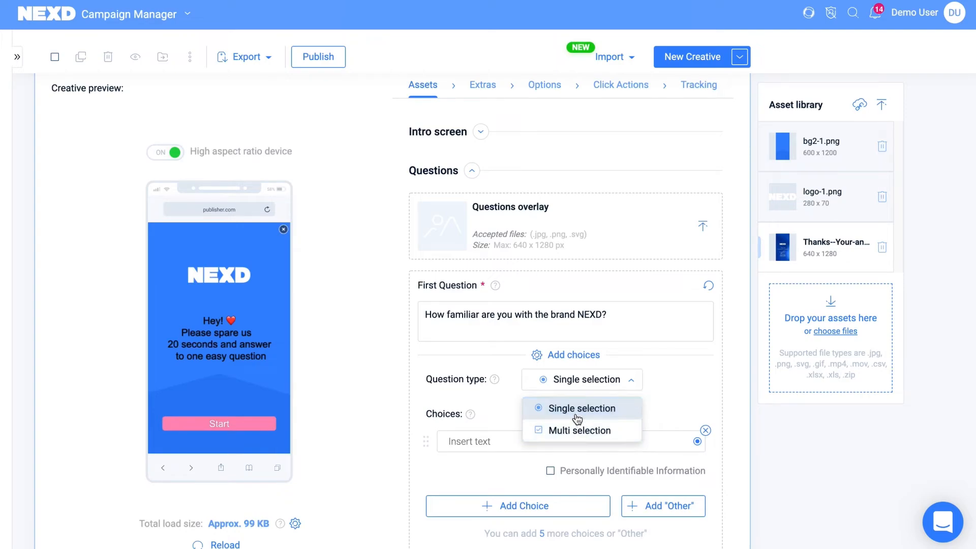
left_click(576, 412)
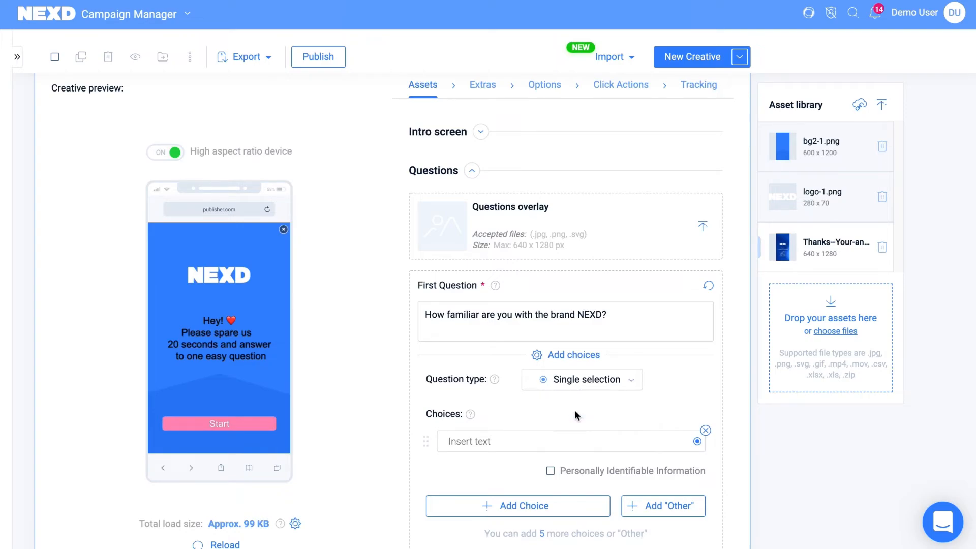
Add an "Other" option to the first question and enter "I have never heard of them" as its first choice
left_click(665, 508)
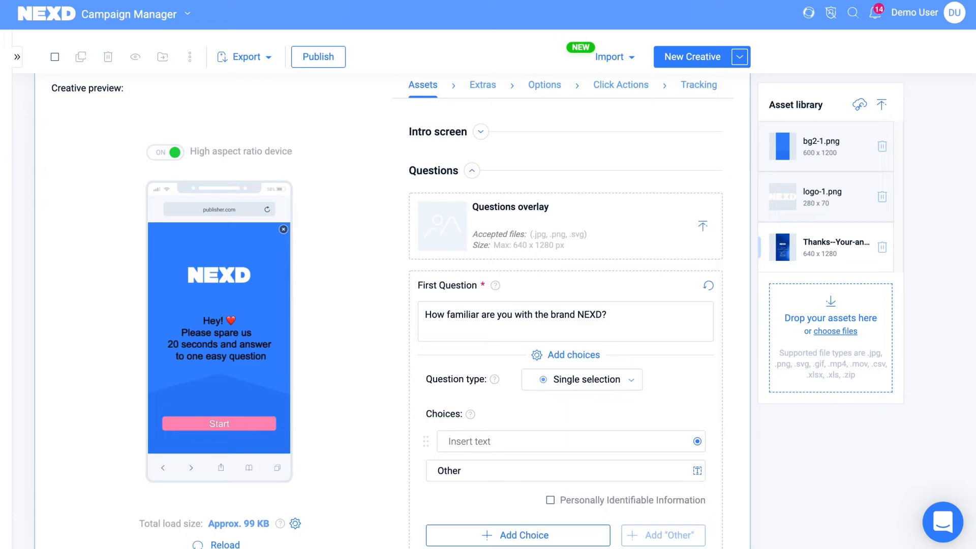
left_click(630, 441)
type("I have never heard of them")
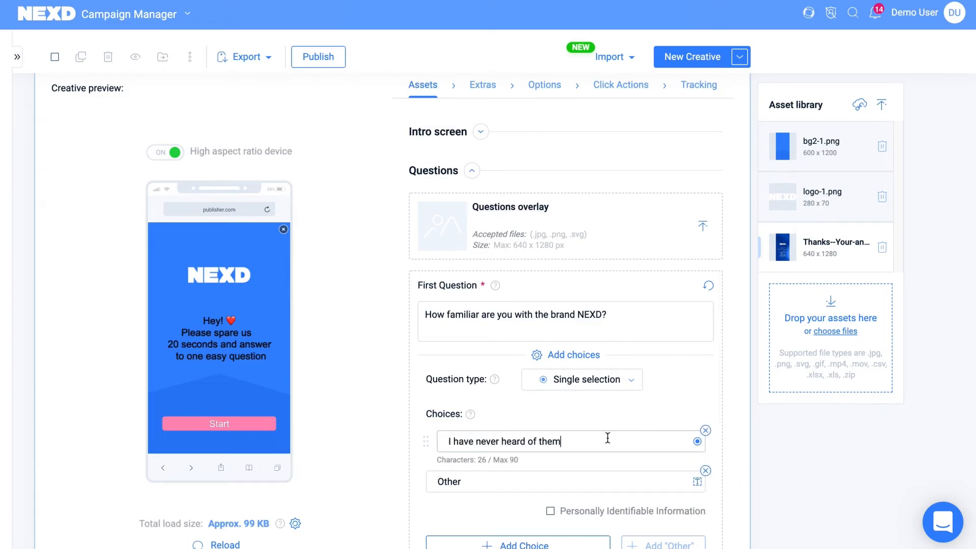
Add the choices "I have heard of them but haven't used their platform" and "I use their platform on a regular basis" to the first question
left_click(553, 542)
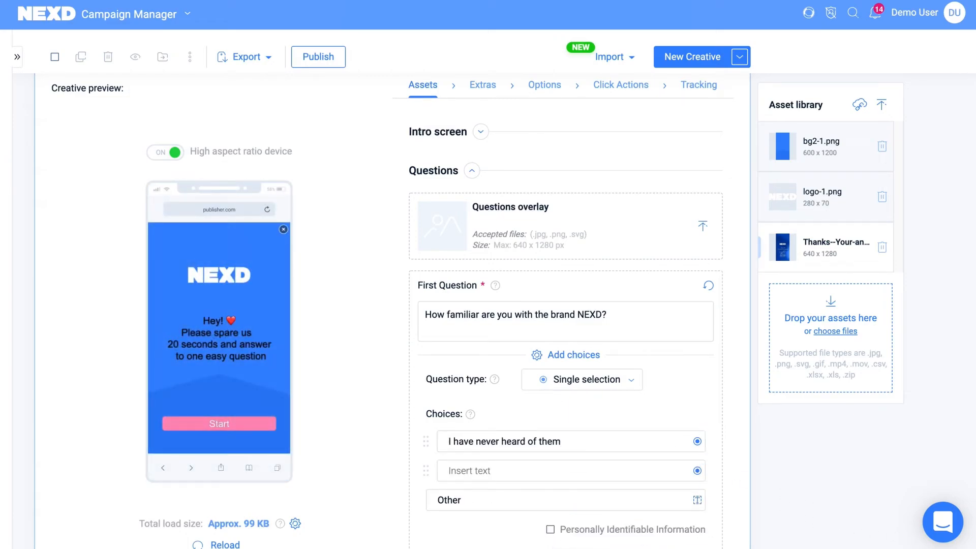
left_click(654, 471)
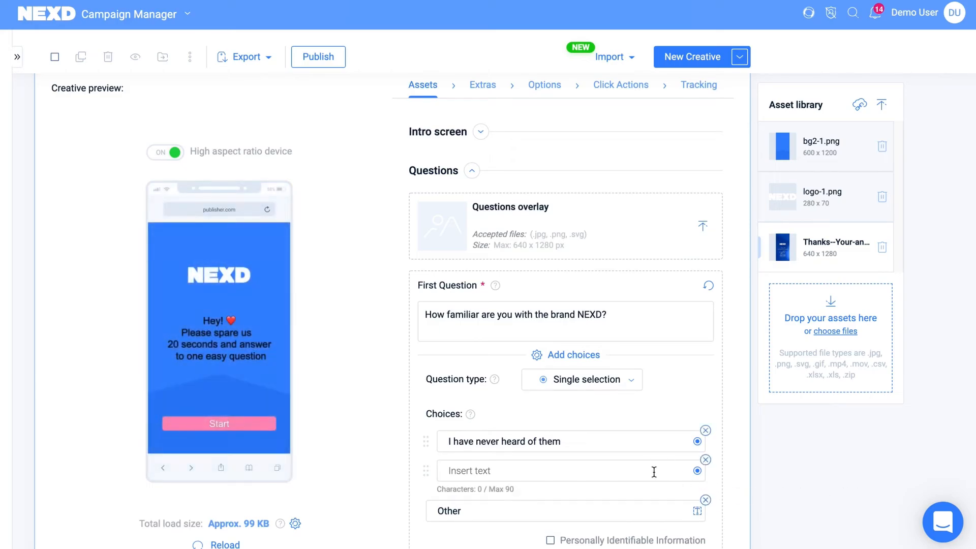
type("I have heard of them but haven't used their platform")
scroll(725, 467, "down", 3)
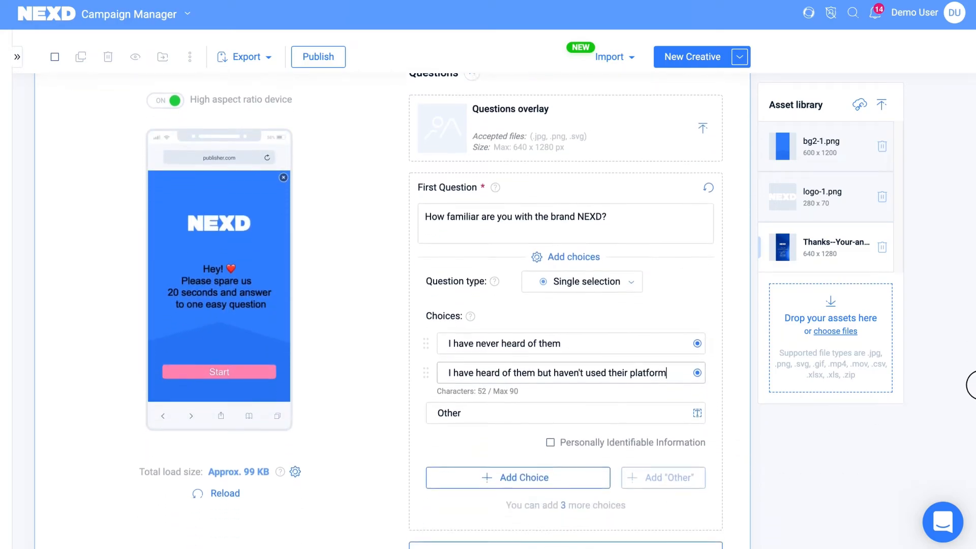
left_click(524, 412)
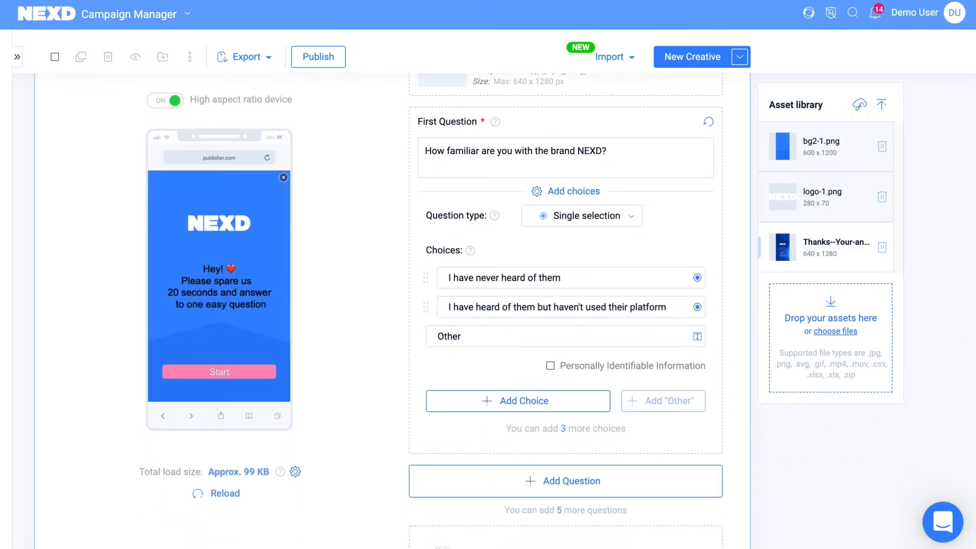
left_click(580, 401)
left_click(568, 343)
type("I use their platform on a regular basis")
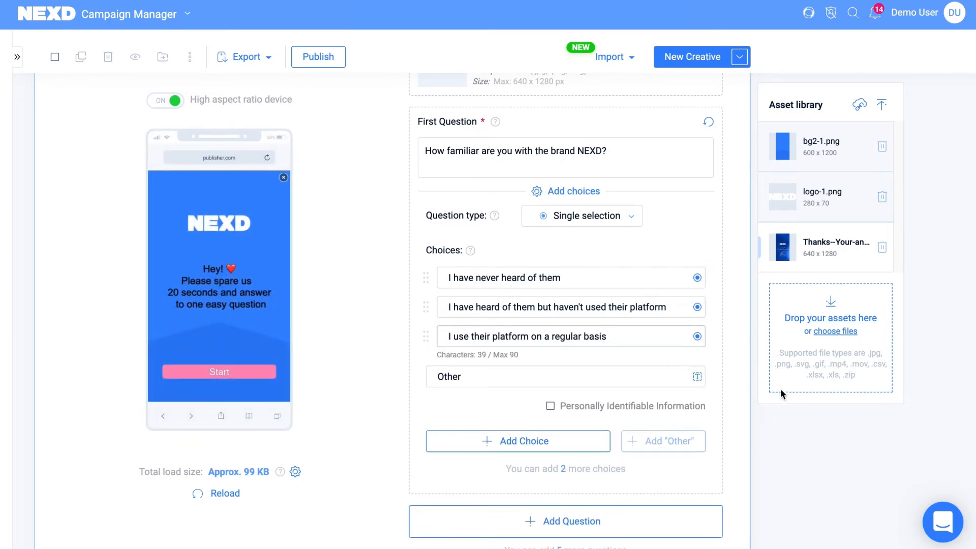
Review the Personally Identifiable Information hint and the question style settings, and start the survey in the creative preview
mouse_move(670, 408)
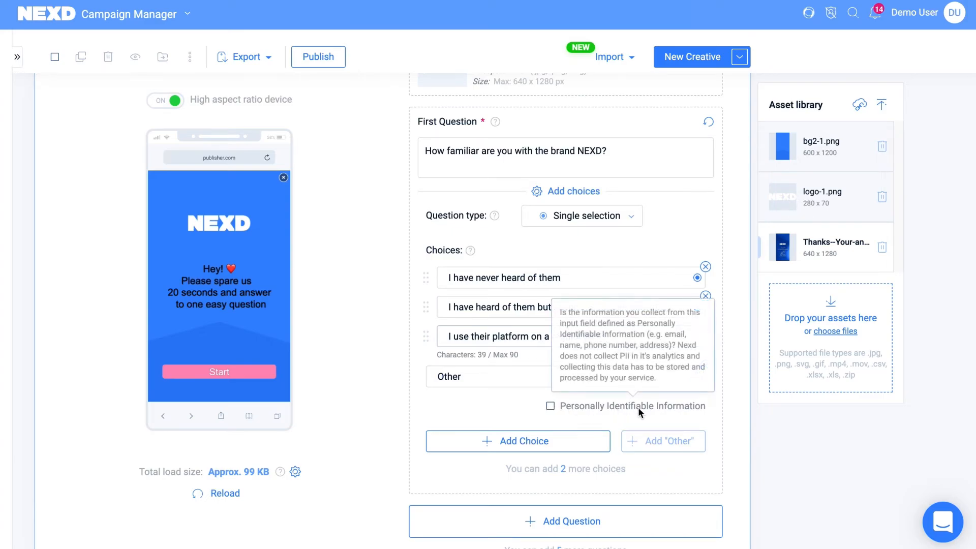
scroll(888, 469, "down", 6)
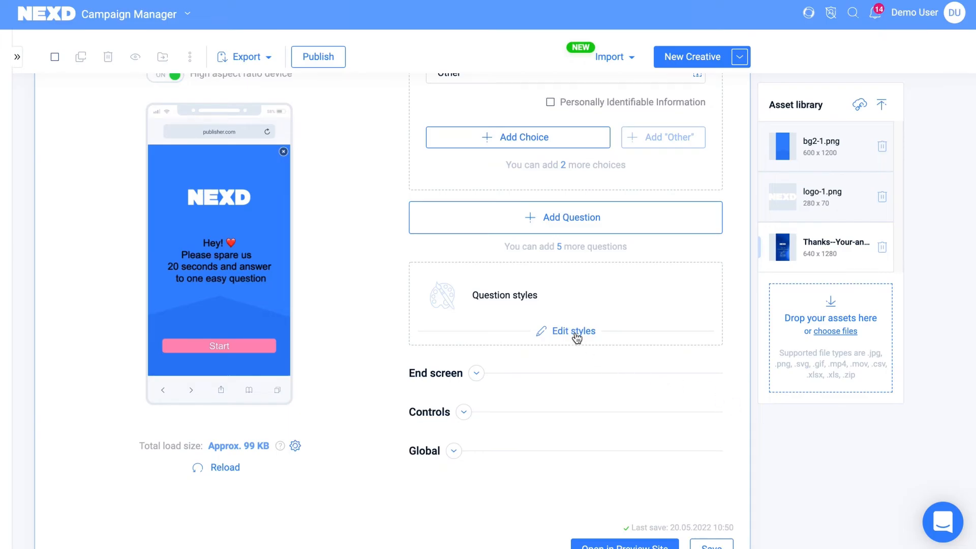
left_click(575, 331)
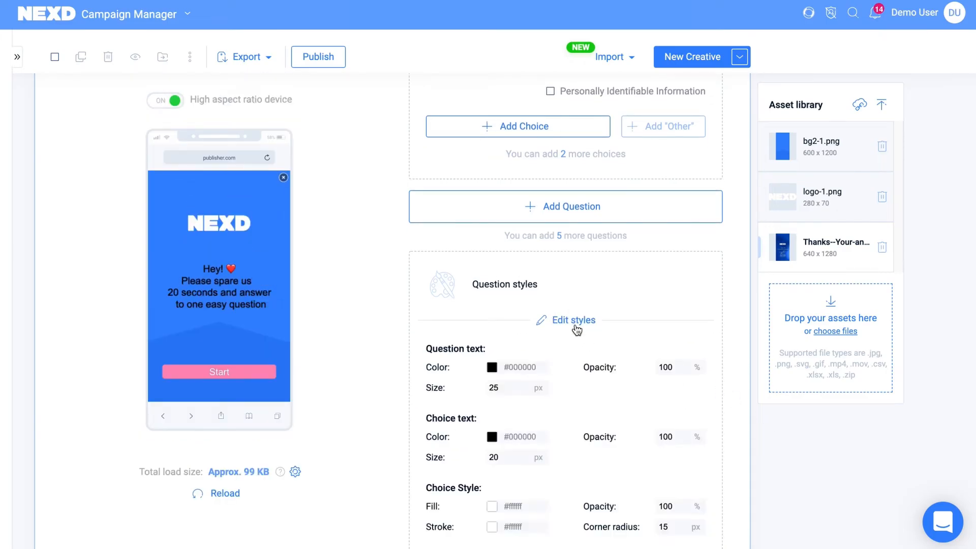
scroll(972, 411, "down", 3)
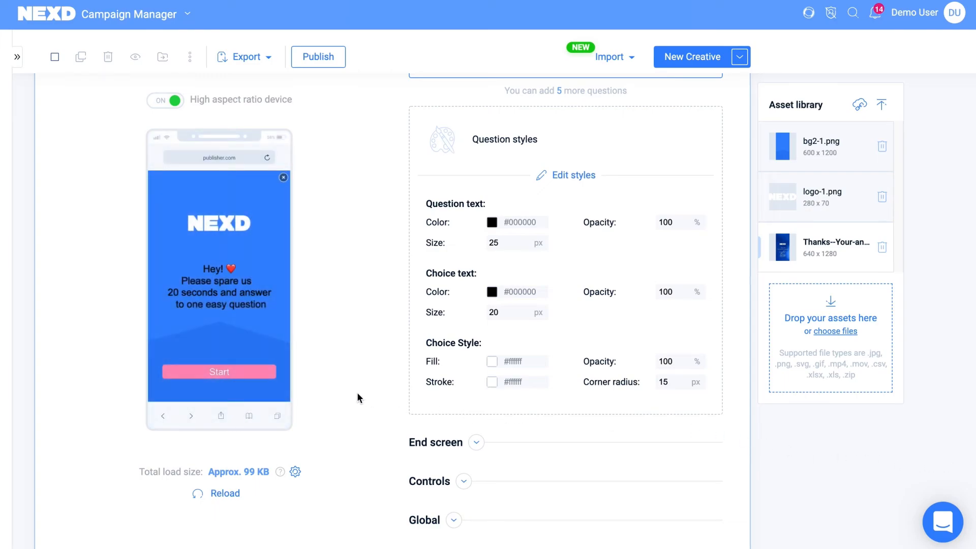
left_click(259, 376)
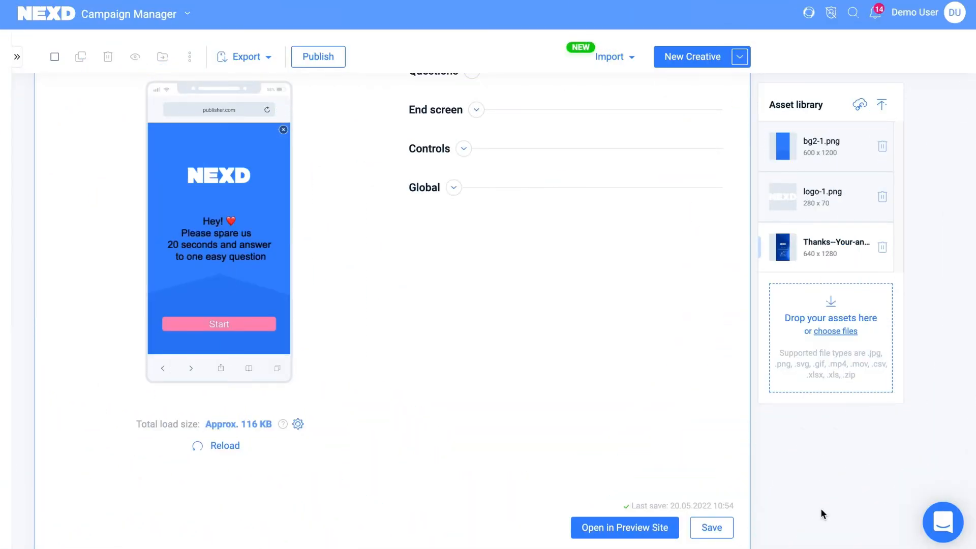
Add the "Thanks--Your-answer-is-su..." image as the end screen overlay and run the survey in the preview through to submission
left_click(478, 113)
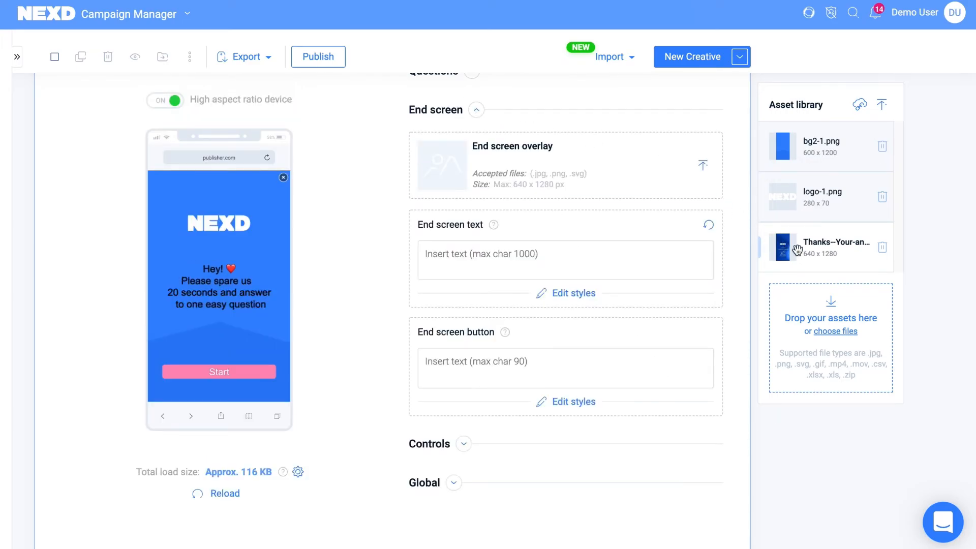
left_click_drag(797, 249, 527, 162)
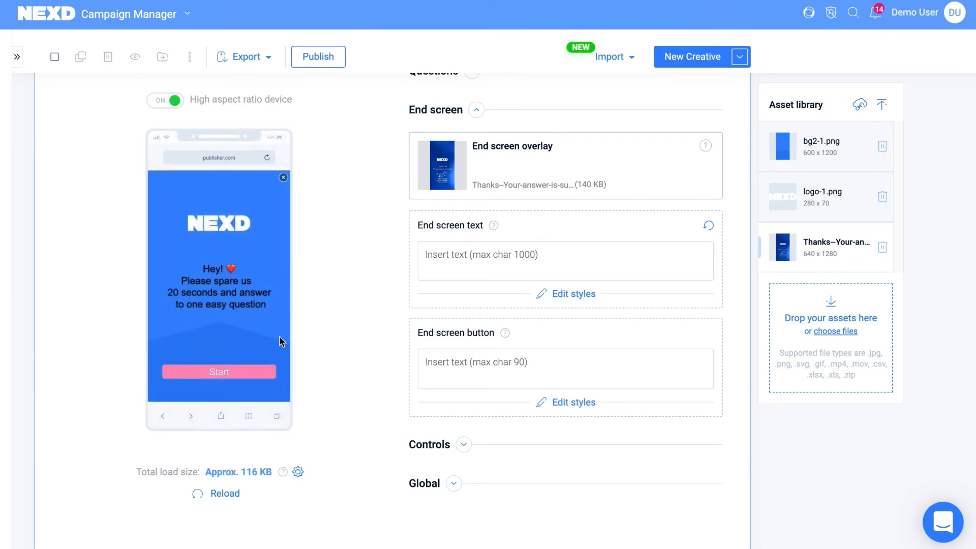
left_click(260, 372)
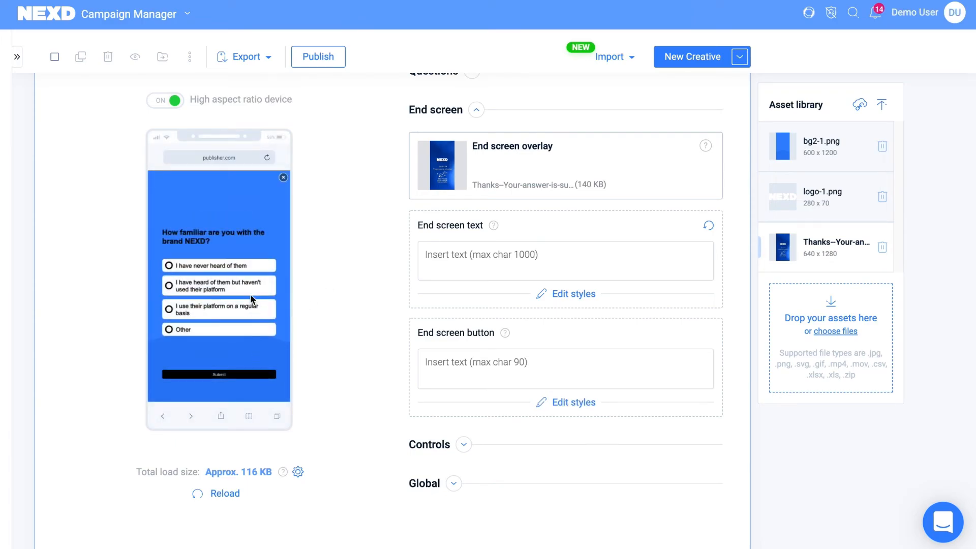
left_click(252, 376)
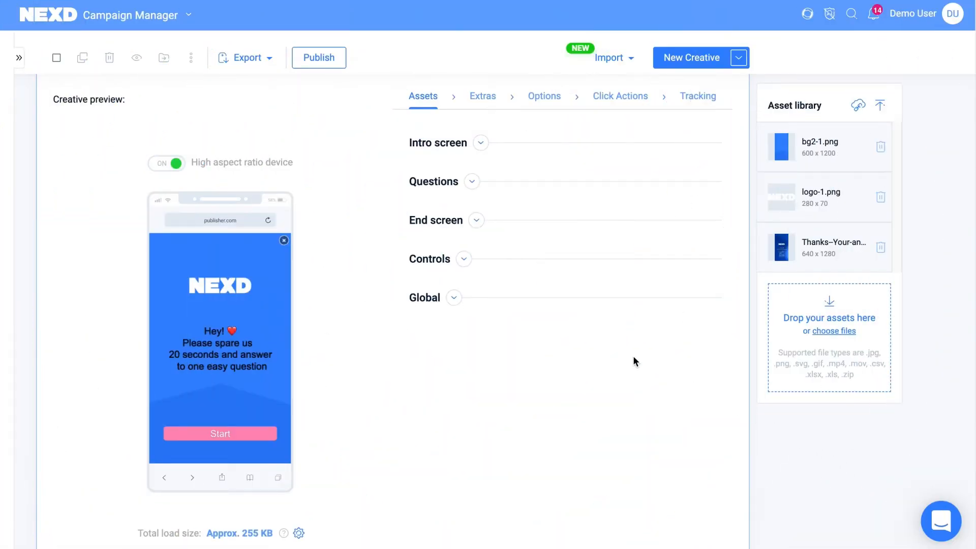
Set the text size of the Submit button in the survey controls to 31 px
left_click(466, 261)
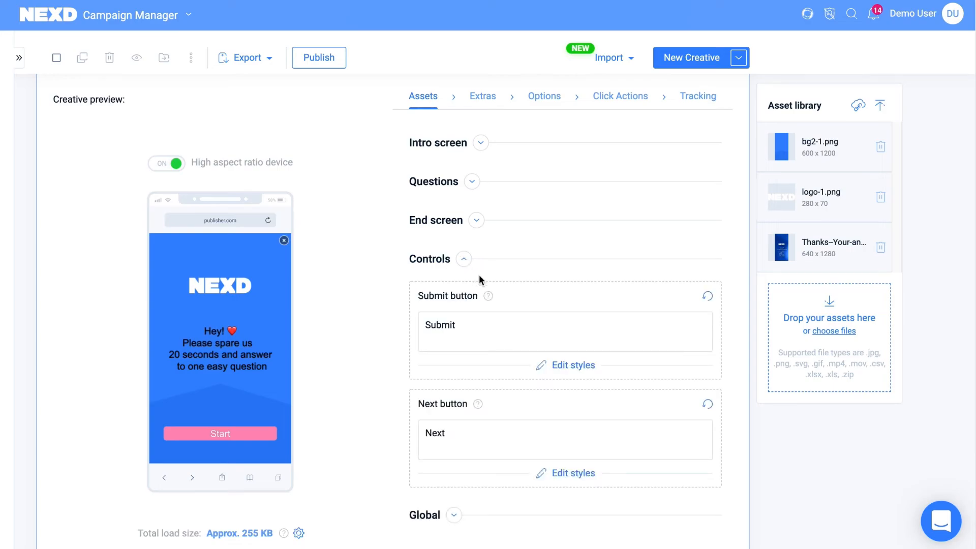
left_click(562, 371)
left_click(514, 402)
key("ctrl+a")
type("31")
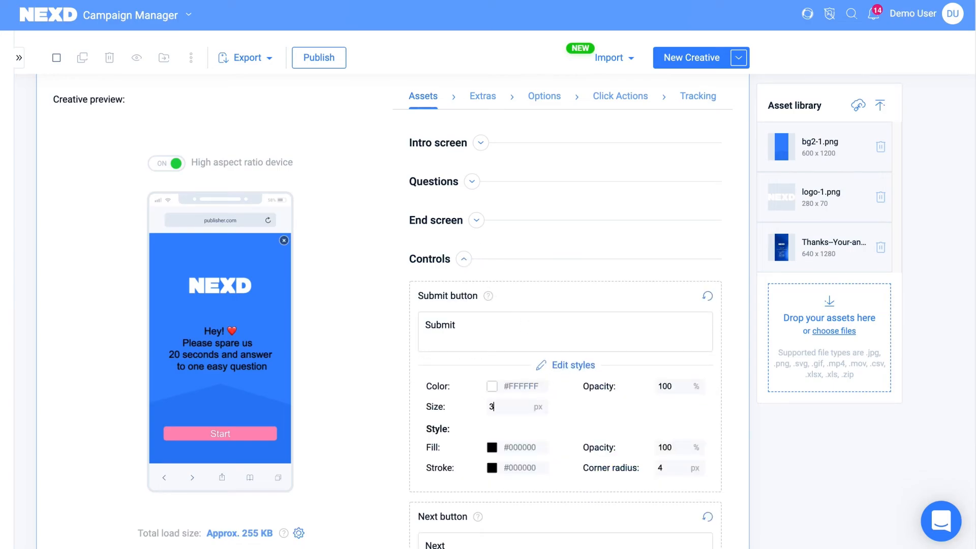
Set the Submit button's fill and stroke colours to #FF8CB9 and its corner radius to 15 px
left_click(520, 447)
type("#FF8CB9")
left_click(519, 468)
type("#FF8CB9")
double_click(661, 468)
type("15")
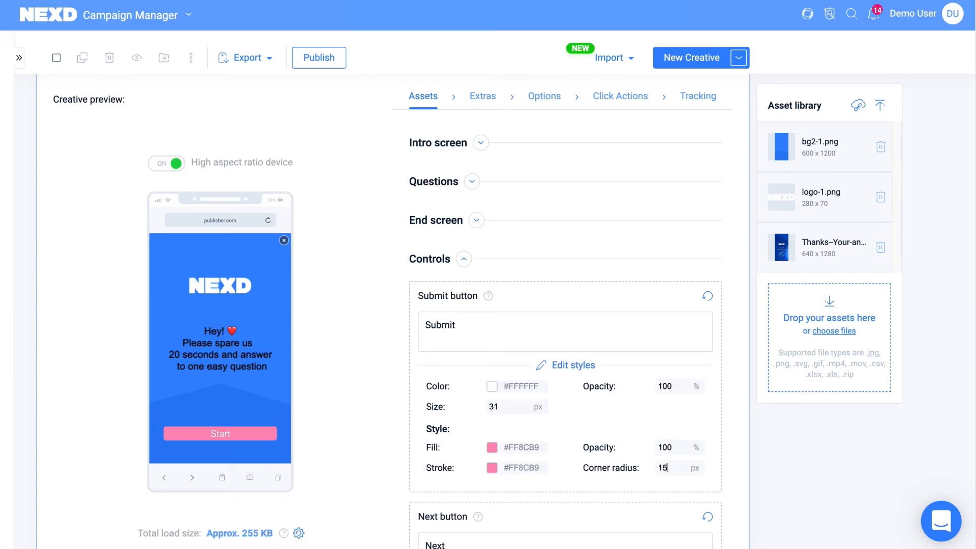
Test the survey in the preview by starting it, choosing "I have heard of them but haven't used their platform" and submitting the answer
scroll(948, 413, "down", 3)
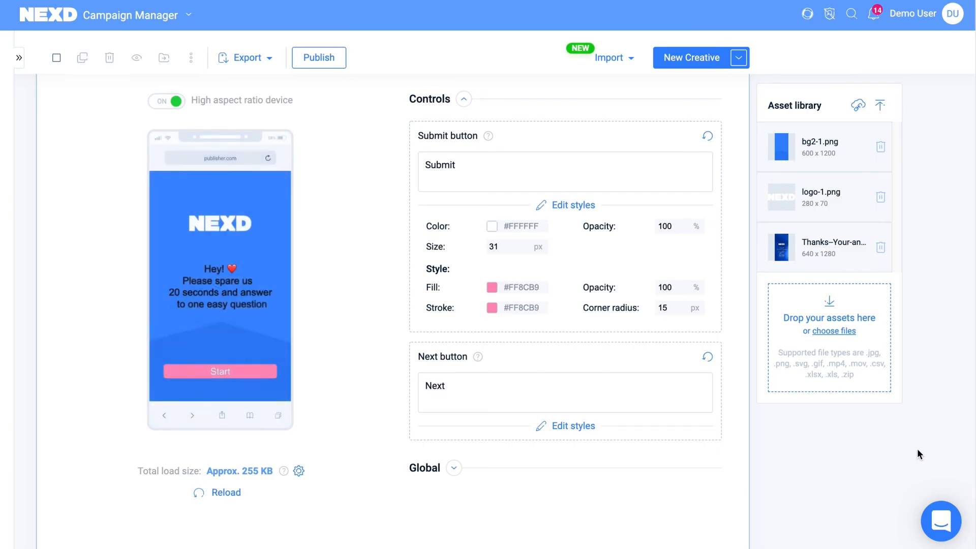
left_click(253, 371)
left_click(246, 283)
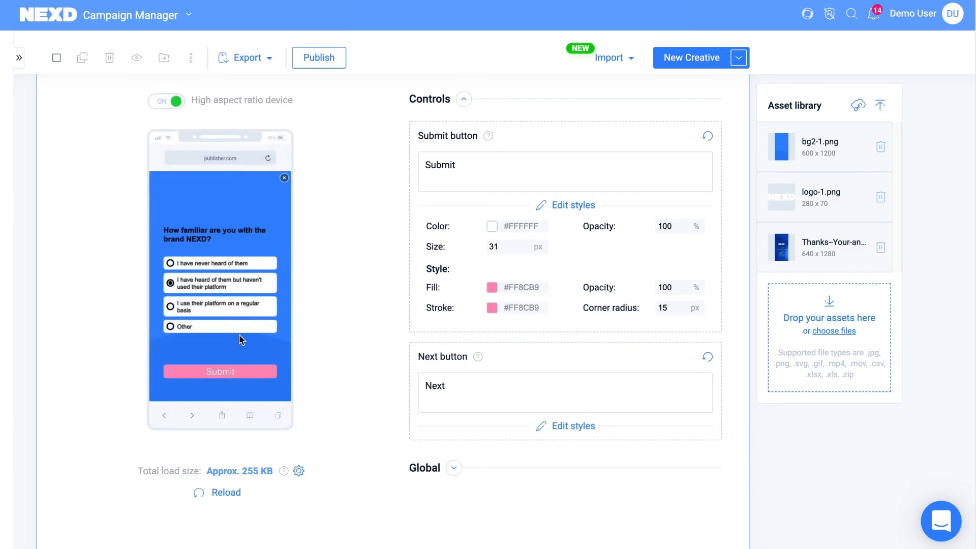
left_click(239, 371)
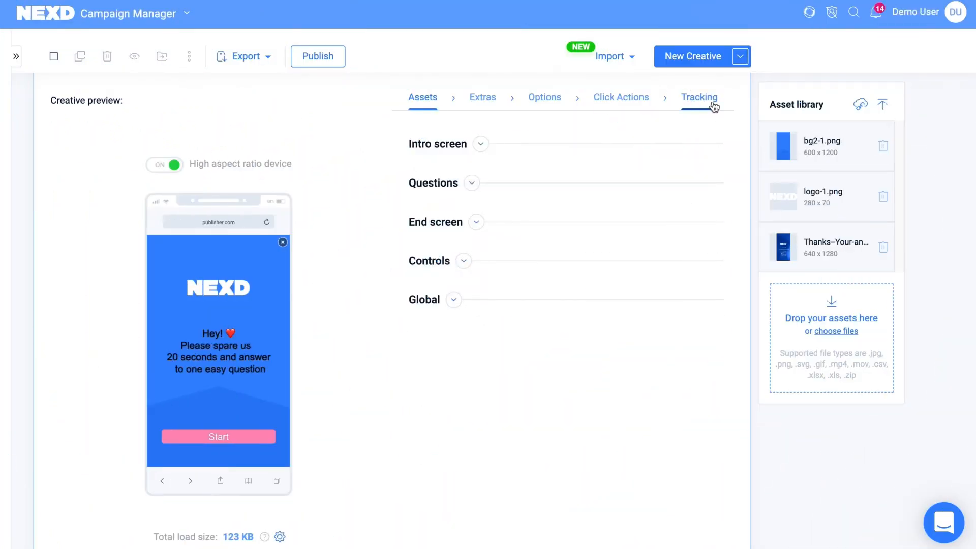
Open the creative's tracking settings and expand asset specific tracking to review the tracker fields for the survey's screens, buttons and answer choices
left_click(713, 104)
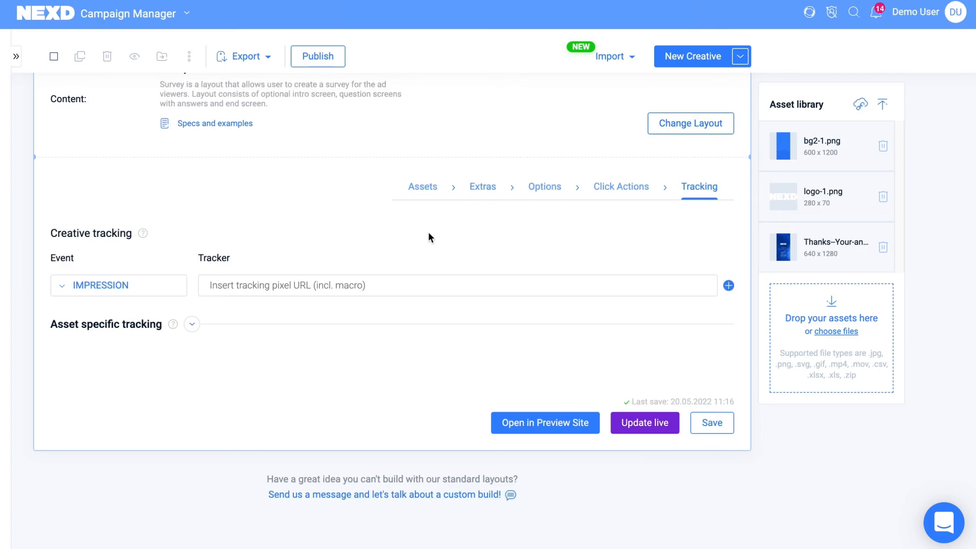
mouse_move(172, 326)
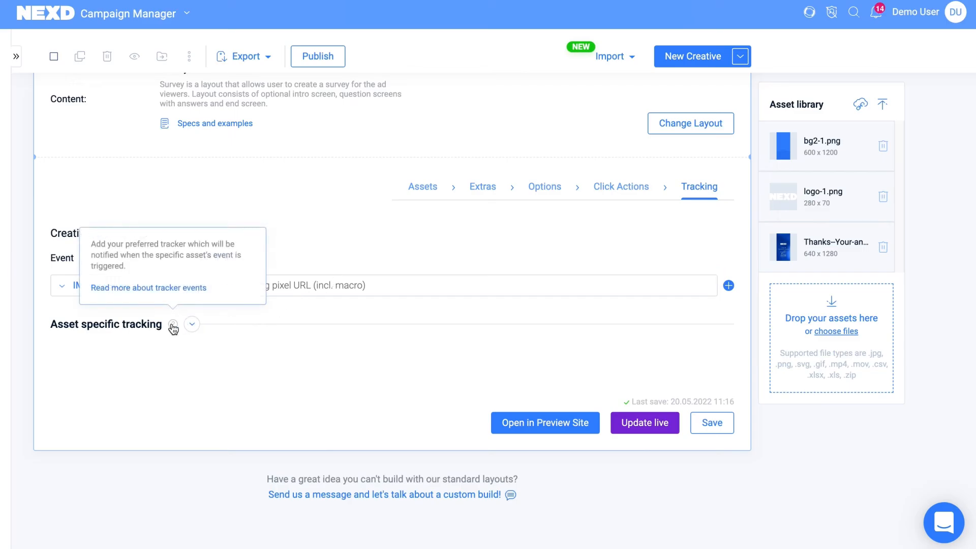
left_click(191, 324)
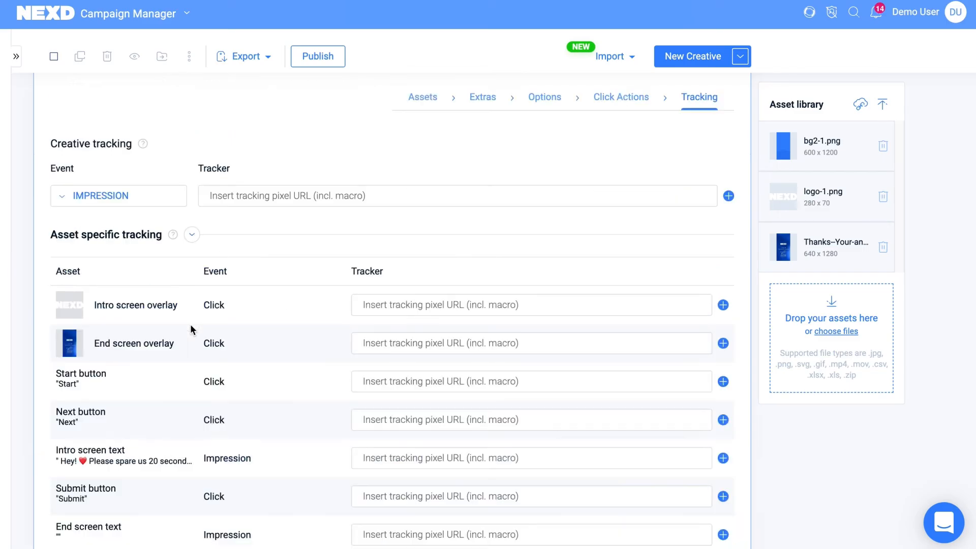
scroll(193, 332, "down", 5)
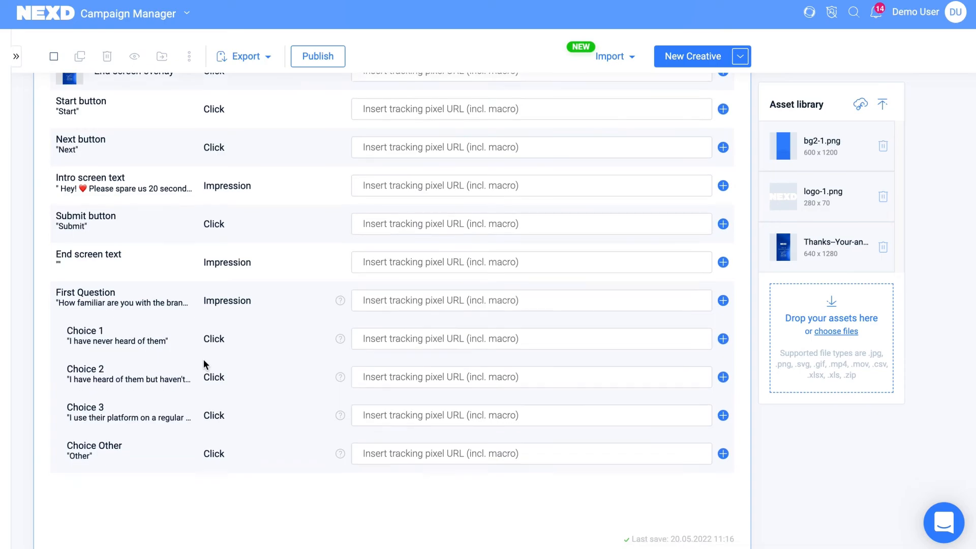
left_click_drag(974, 451, 942, 160)
Collapse the creative, switch to the campaign's Analytics and open the report for the Nexd survey creative
left_click(727, 144)
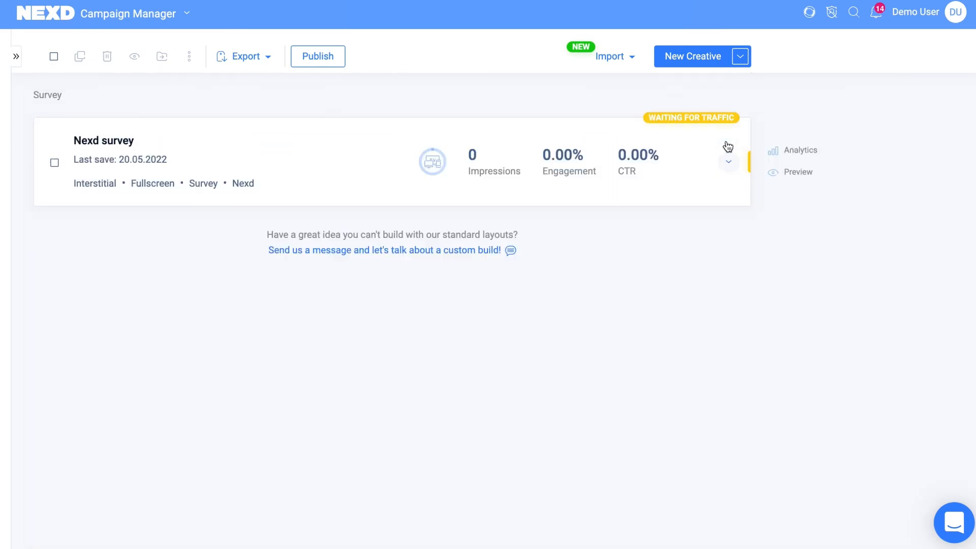
left_click(793, 154)
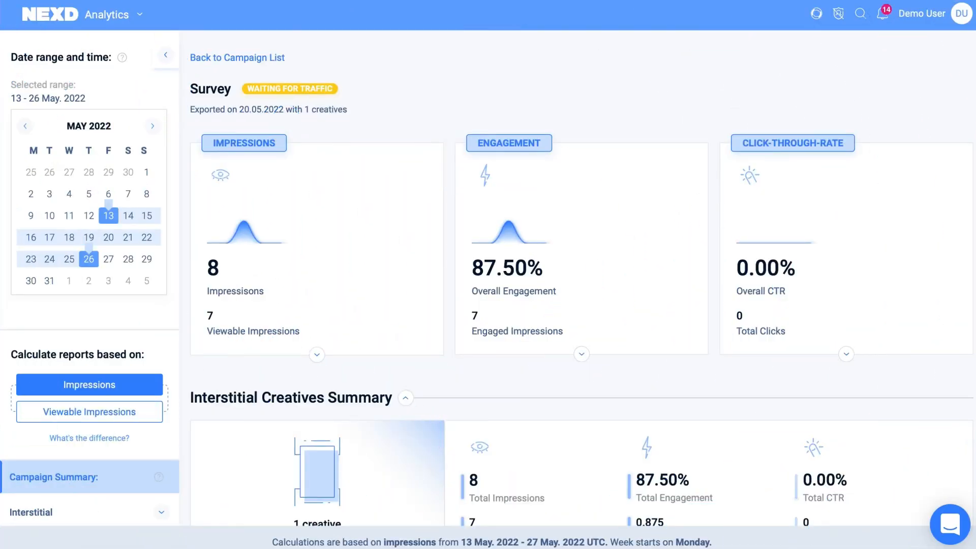
scroll(488, 280, "down", 2)
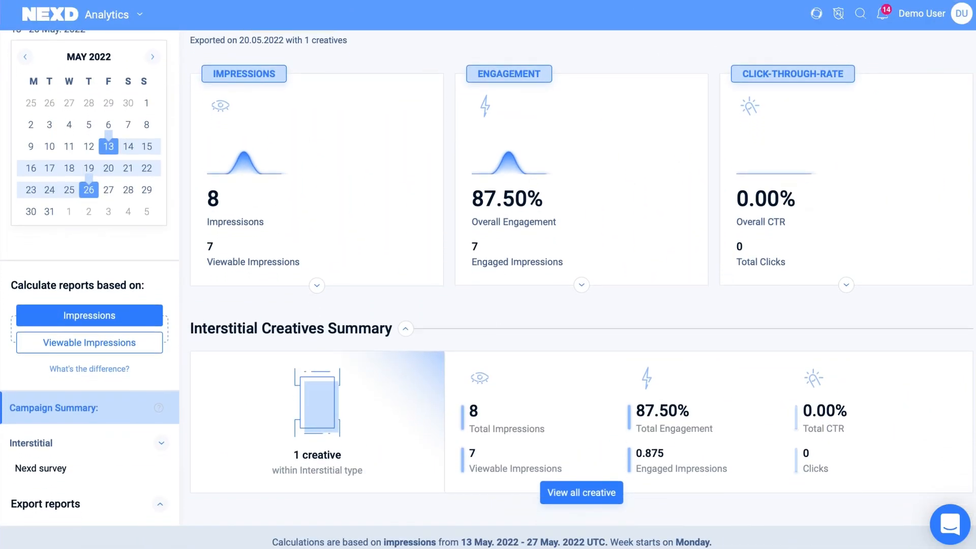
left_click(136, 474)
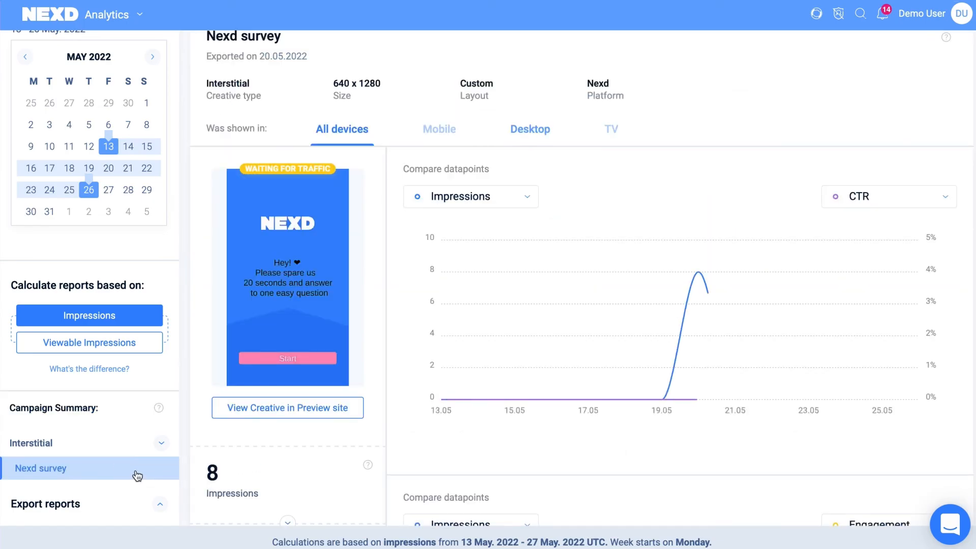
Examine the creative's engagement rate and interaction timeline, and expand the full events list to review the logged survey actions
scroll(153, 472, "down", 10)
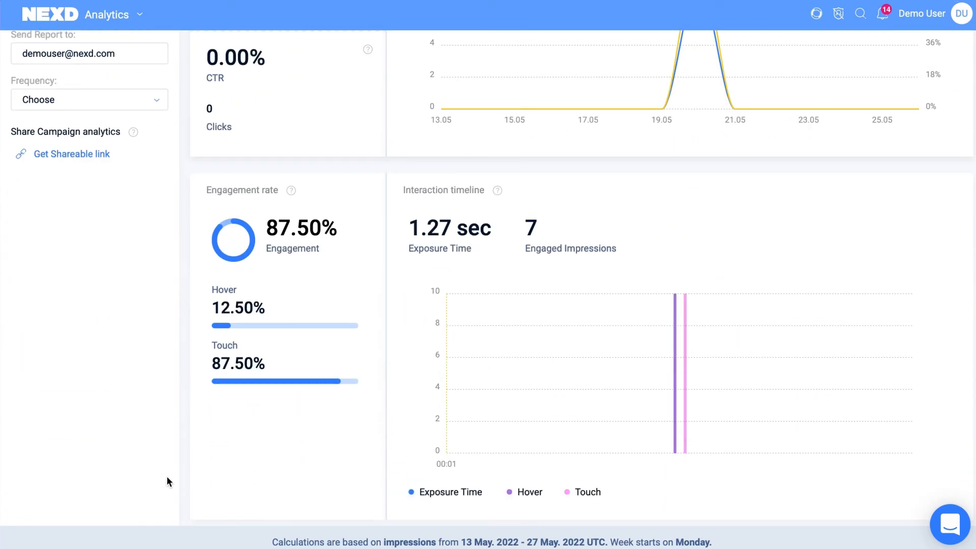
scroll(168, 481, "down", 3)
left_click(954, 459)
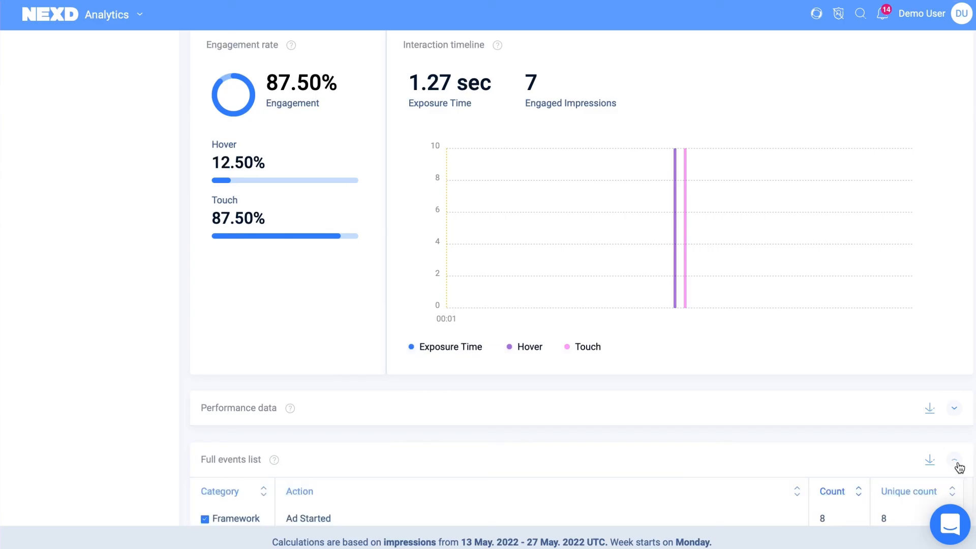
scroll(582, 272, "down", 8)
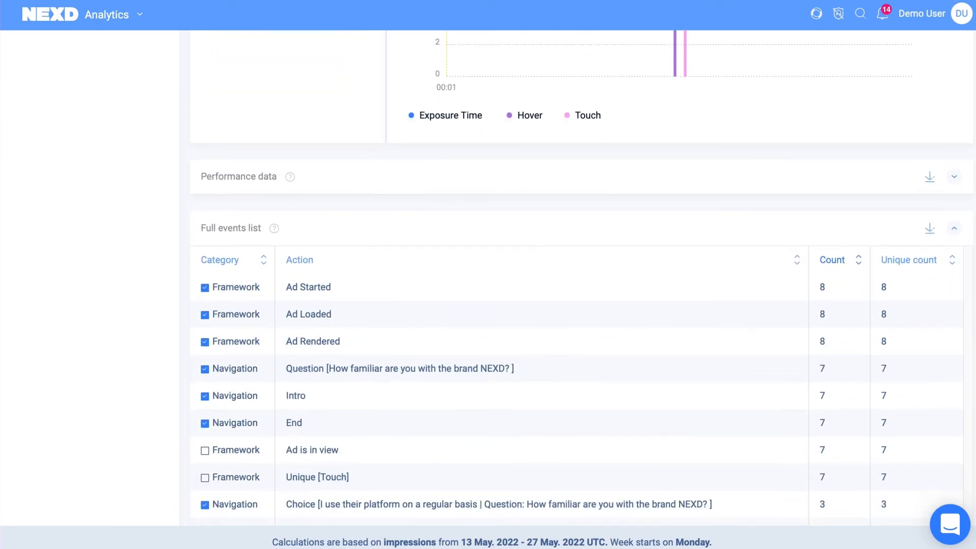